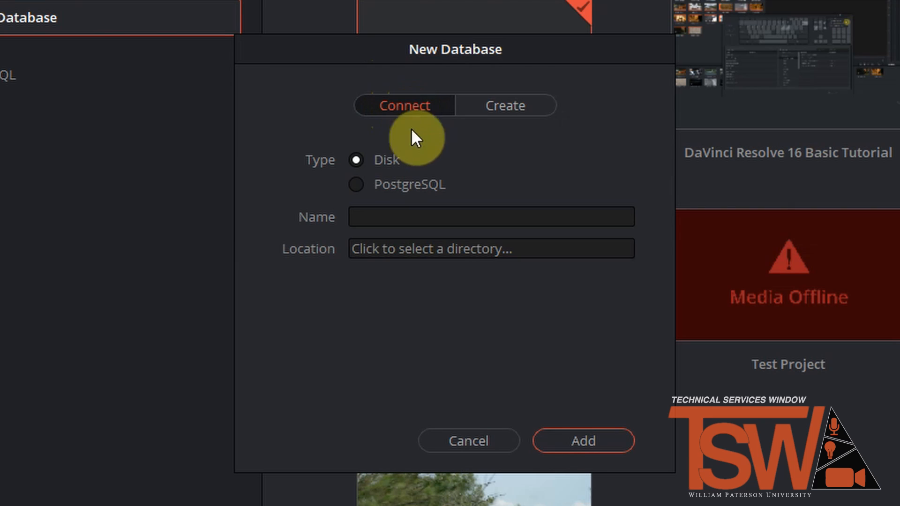
Step: Set up a newly created Disk database instead of connecting an existing one, and name it editshare3
{"action": "left_click", "coordinate": [506, 106]}
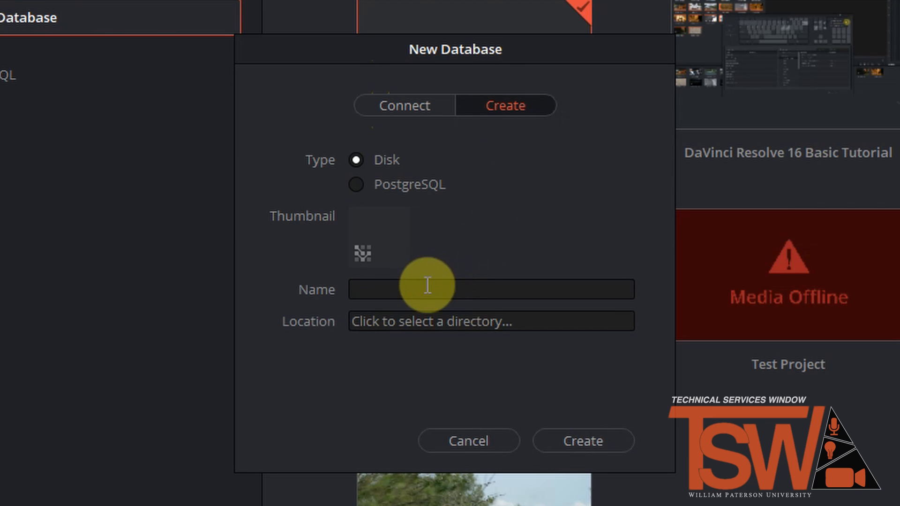
{"action": "left_click", "coordinate": [454, 289]}
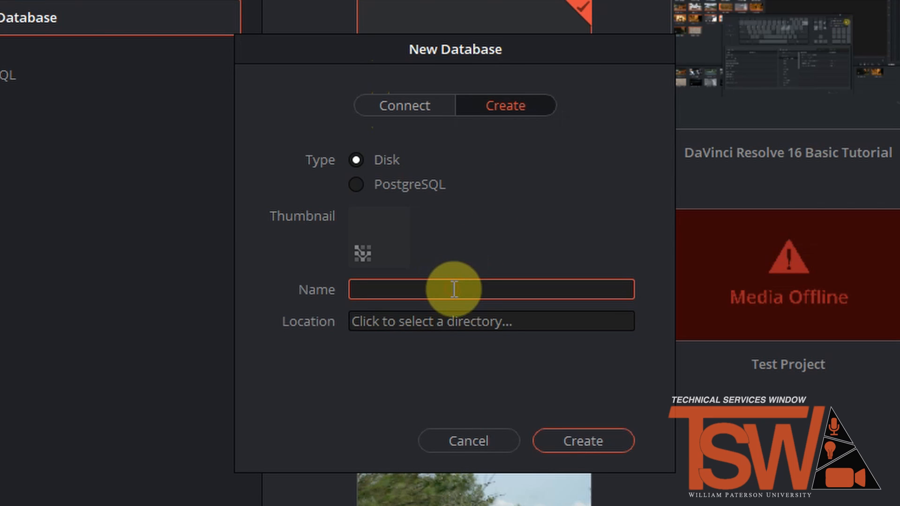
{"action": "type", "text": "editshare3"}
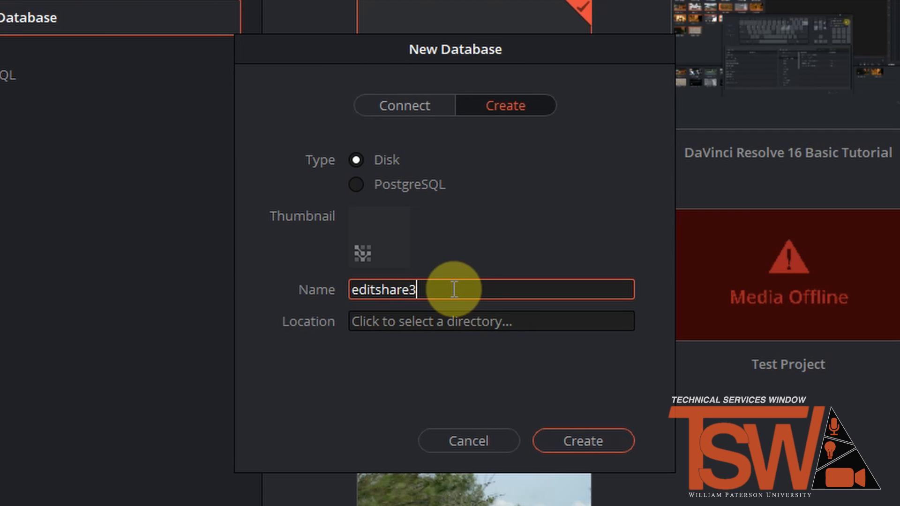
Step: Set the database location to a new folder named Resolve Database inside Edit Share 2, and create the database
{"action": "left_click", "coordinate": [464, 321]}
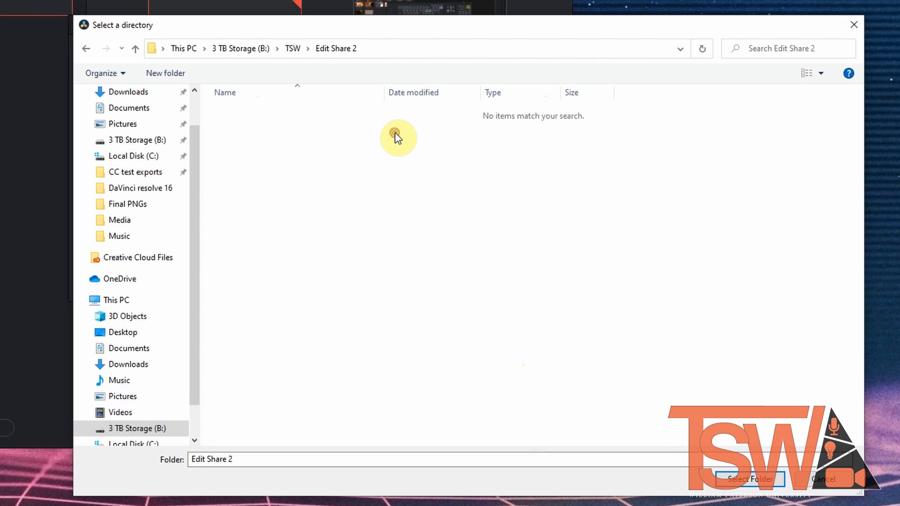
{"action": "right_click", "coordinate": [343, 182]}
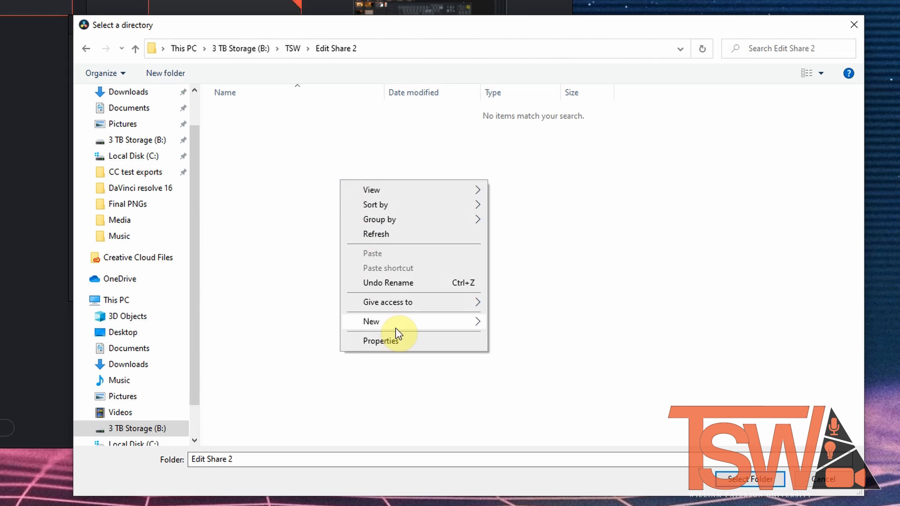
{"action": "mouse_move", "coordinate": [394, 323]}
{"action": "left_click", "coordinate": [519, 323]}
{"action": "type", "text": "Reso"}
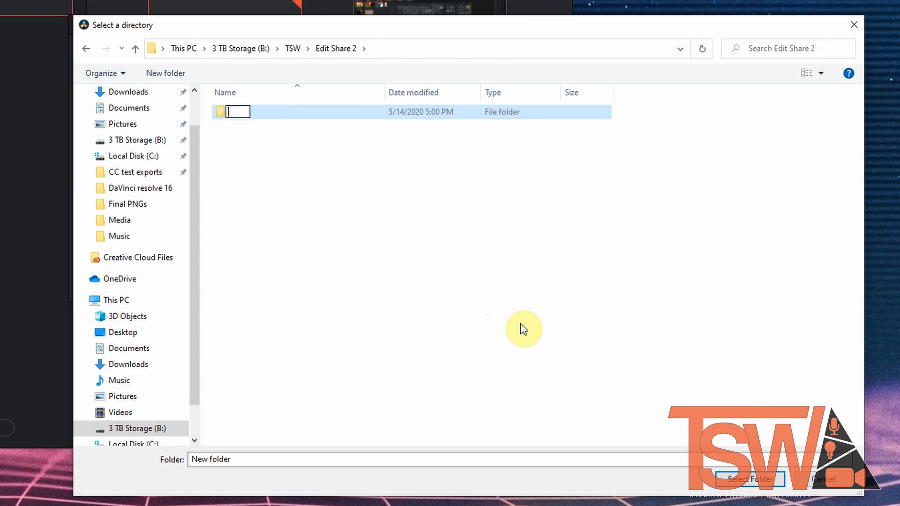
{"action": "type", "text": "lve"}
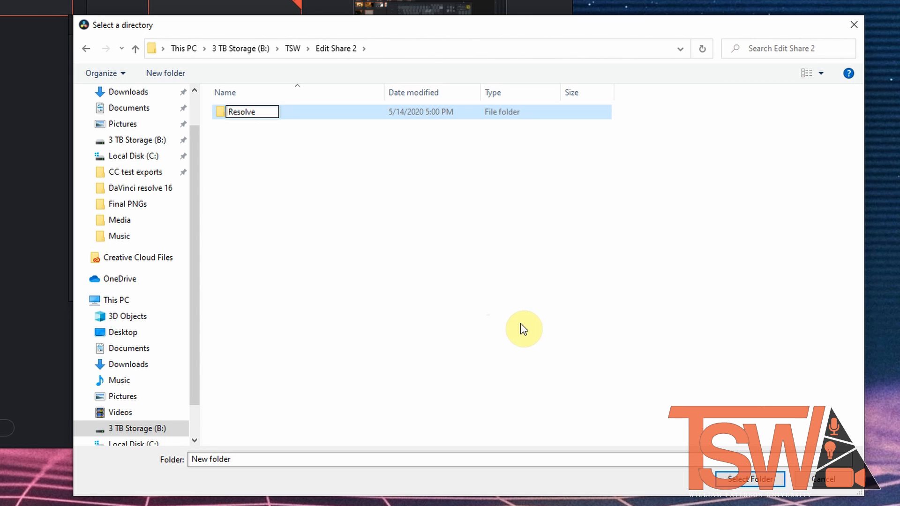
{"action": "type", "text": " Database"}
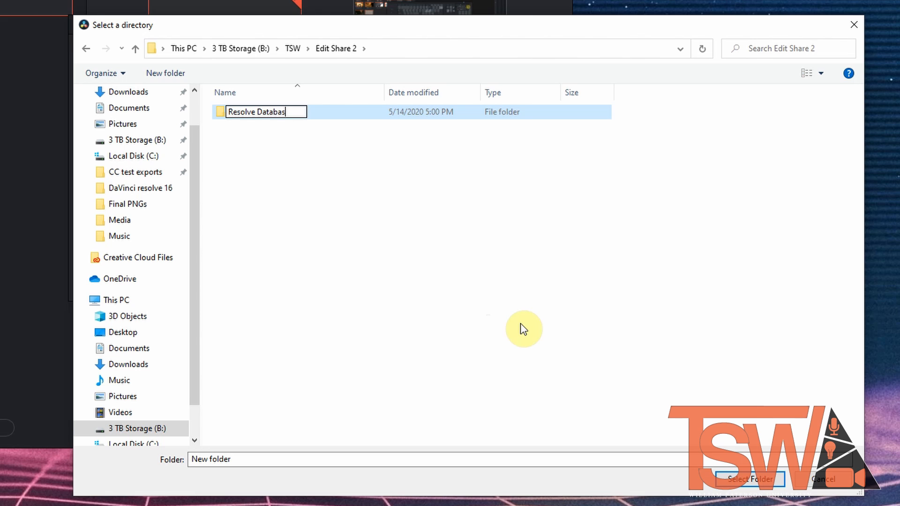
{"action": "left_click", "coordinate": [750, 479]}
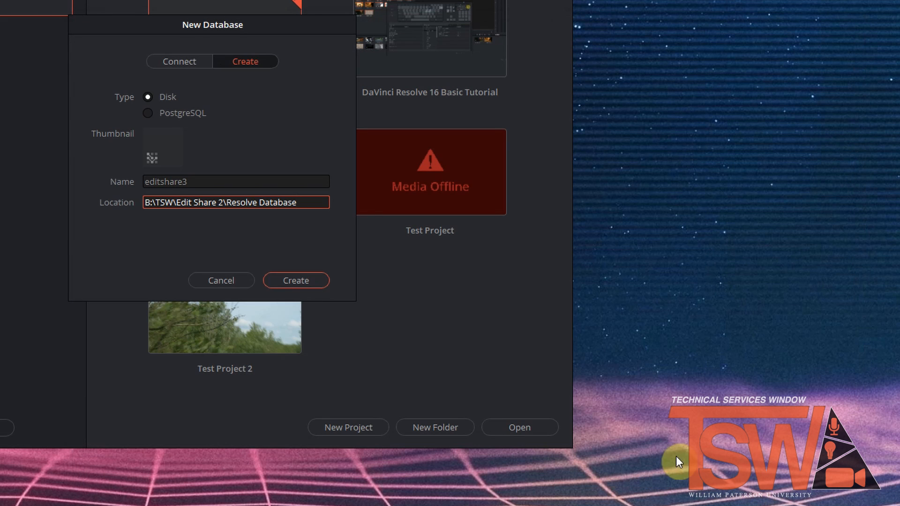
{"action": "left_click", "coordinate": [301, 282]}
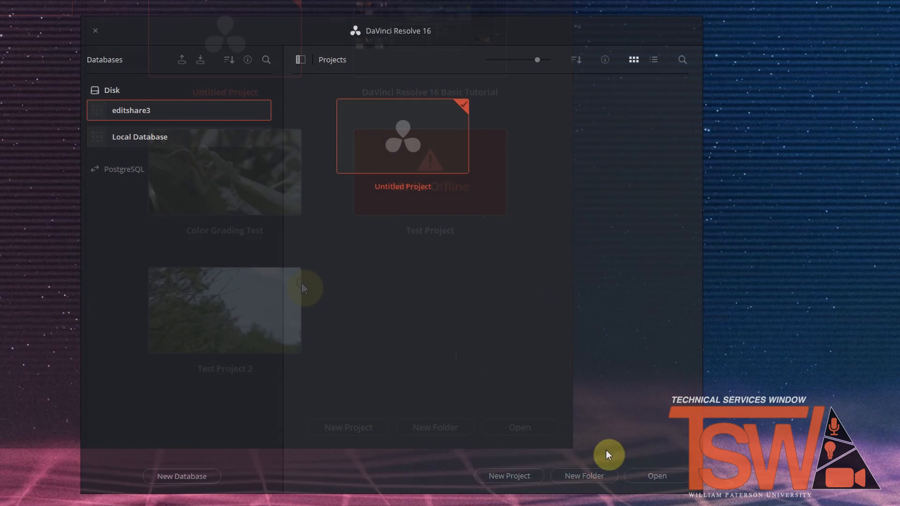
Step: Create a new project named Test Project in the editshare3 database
{"action": "left_click", "coordinate": [523, 475]}
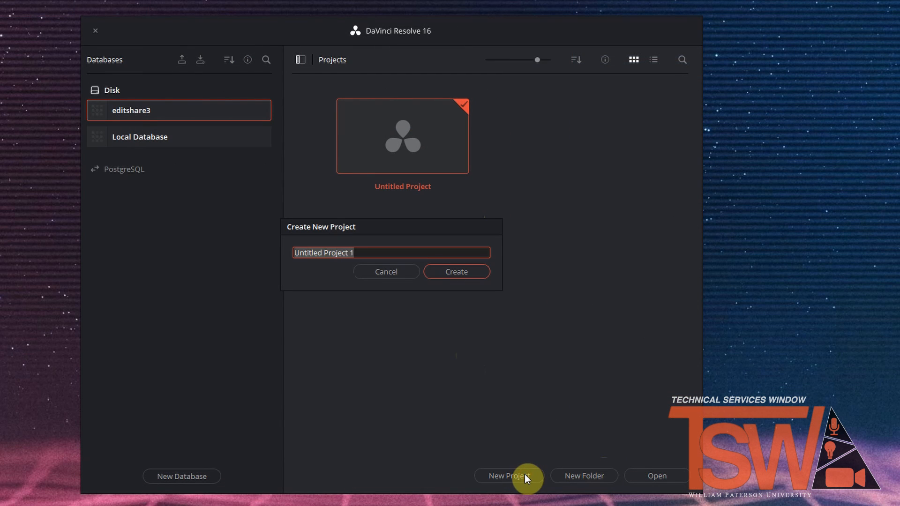
{"action": "key", "text": "BackSpace"}
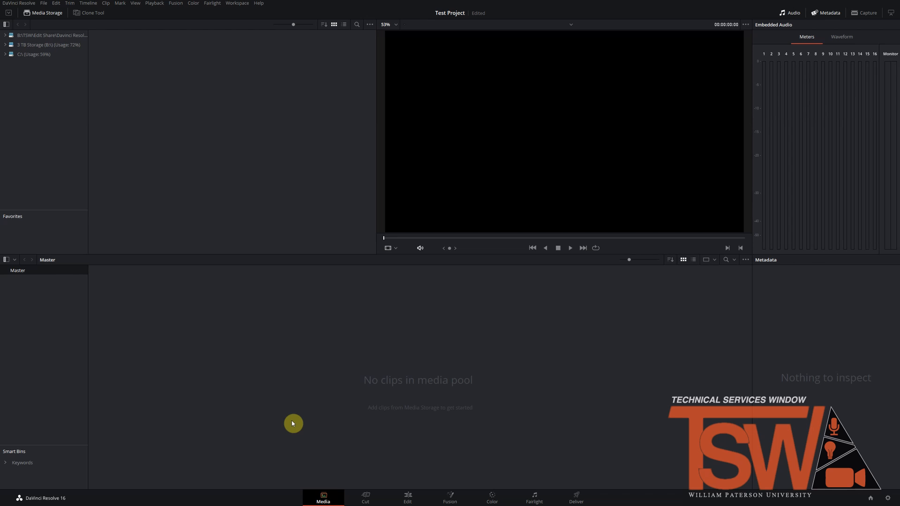
Step: Open the preferences and review the system media storage locations and the user project save and load options
{"action": "left_click", "coordinate": [13, 3]}
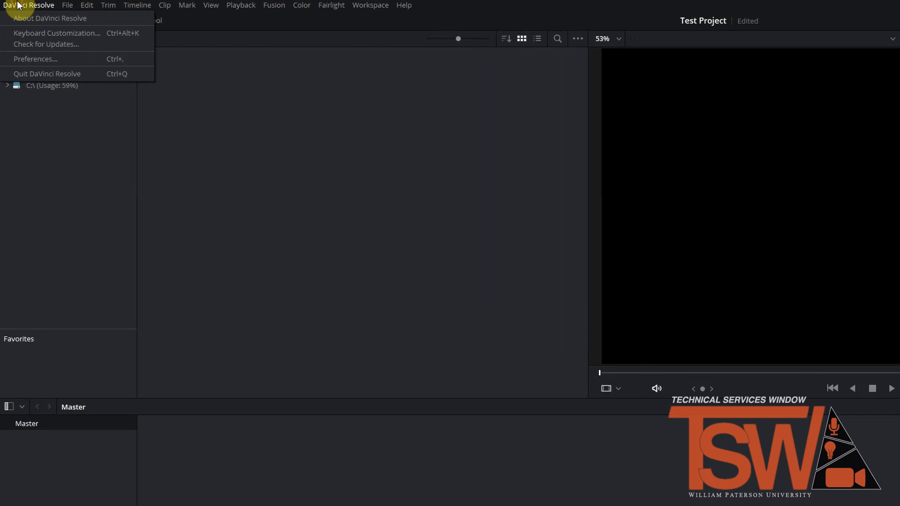
{"action": "left_click", "coordinate": [37, 69]}
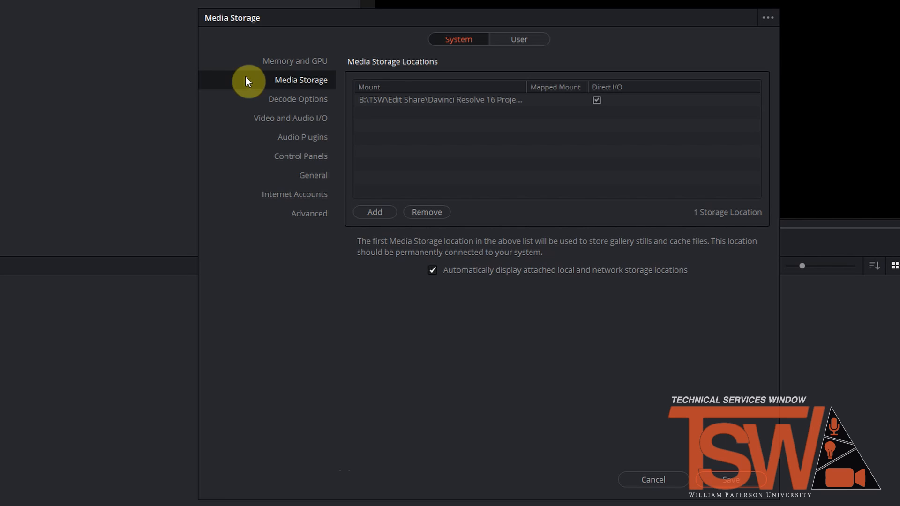
{"action": "left_click", "coordinate": [531, 41]}
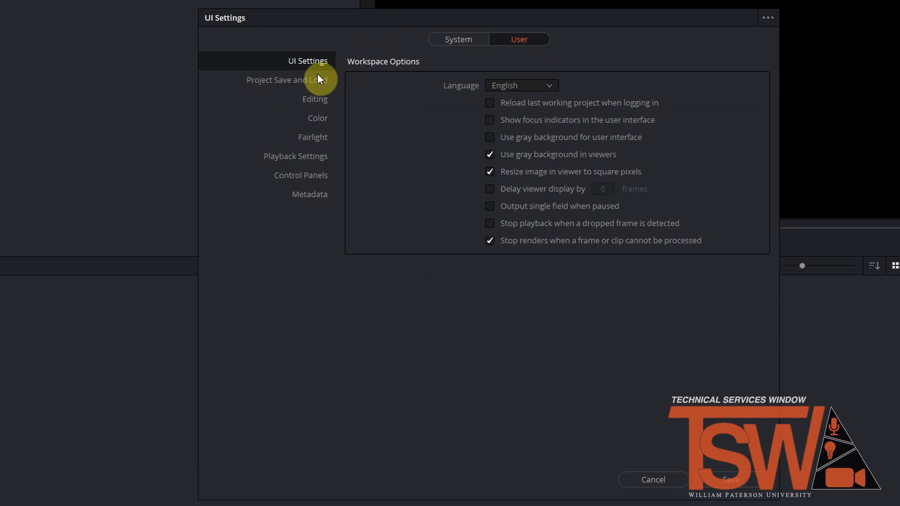
{"action": "left_click", "coordinate": [317, 75]}
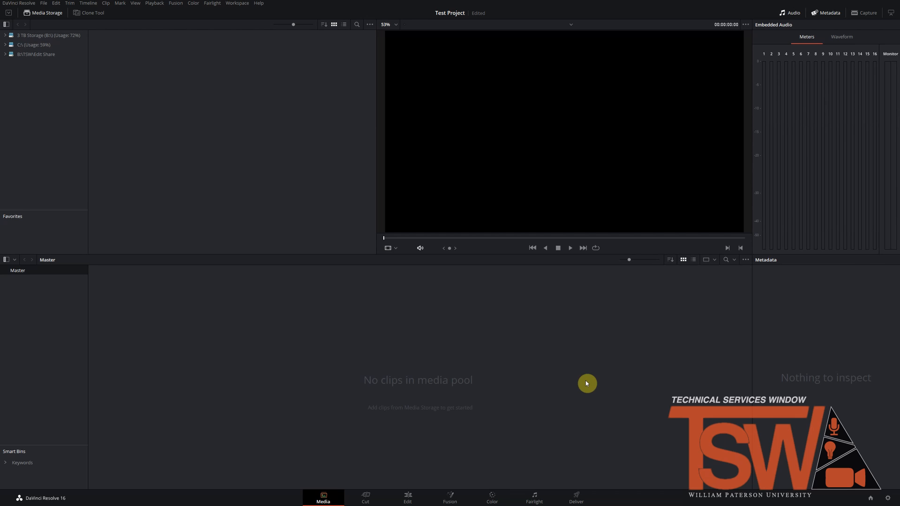
Step: Open the project settings and look through the Master Settings from the timeline format downward
{"action": "left_click", "coordinate": [887, 498]}
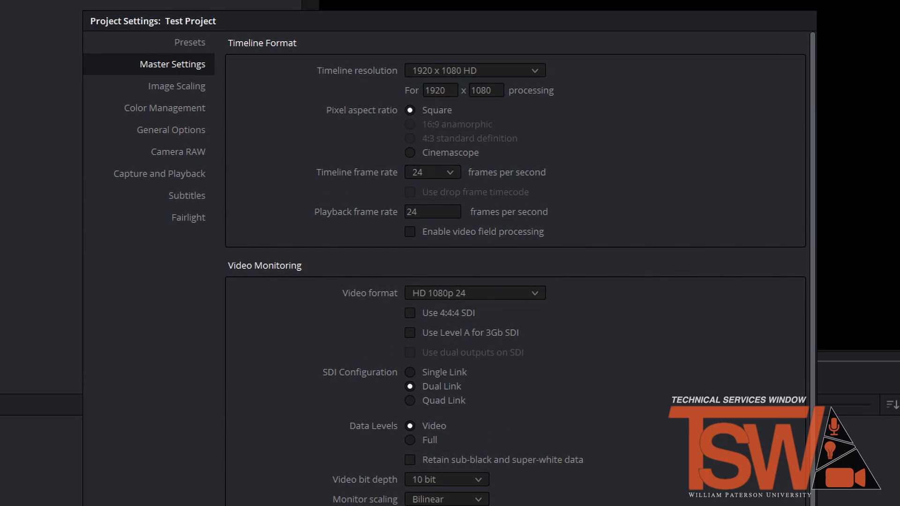
{"action": "scroll", "coordinate": [725, 460], "scroll_direction": "down", "scroll_amount": 6}
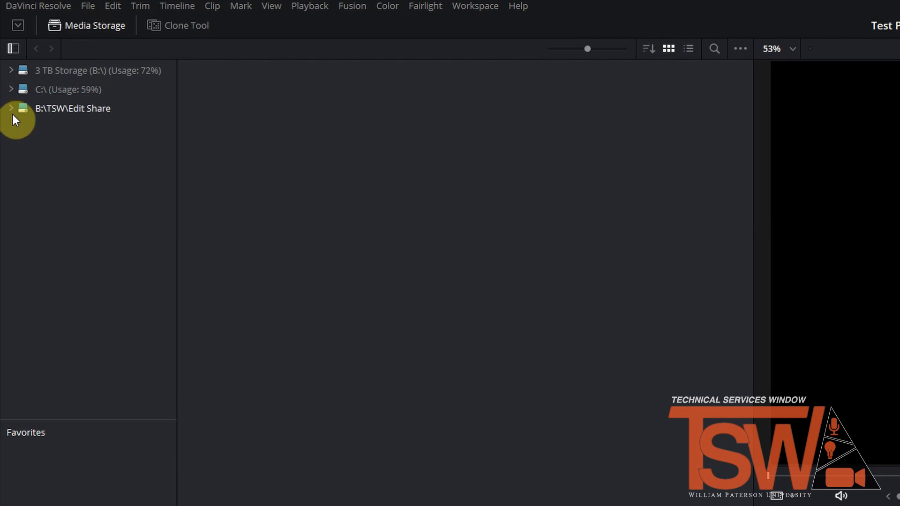
Step: Browse 3 TB Storage (B:) to FILM PROJECTS, 16 Shots, Footage and select all its clips for the media pool
{"action": "left_click", "coordinate": [13, 71]}
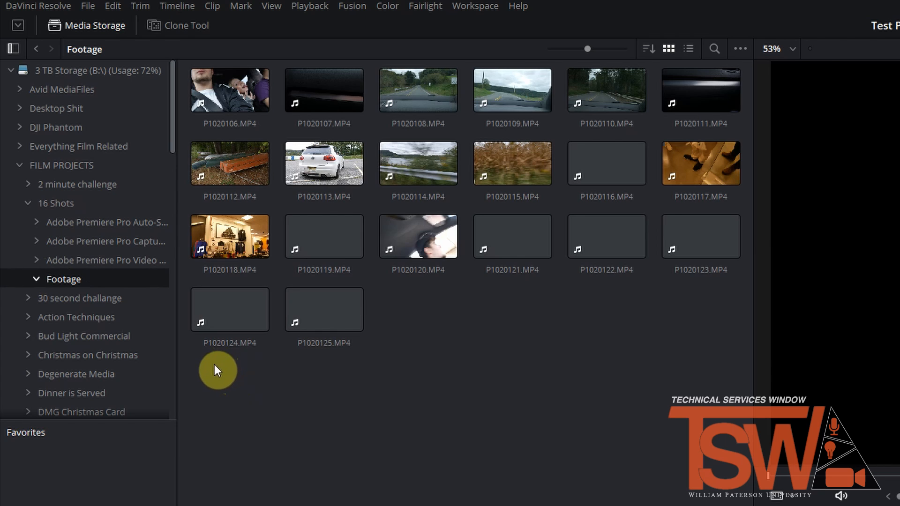
{"action": "left_click_drag", "start_coordinate": [232, 378], "coordinate": [681, 88]}
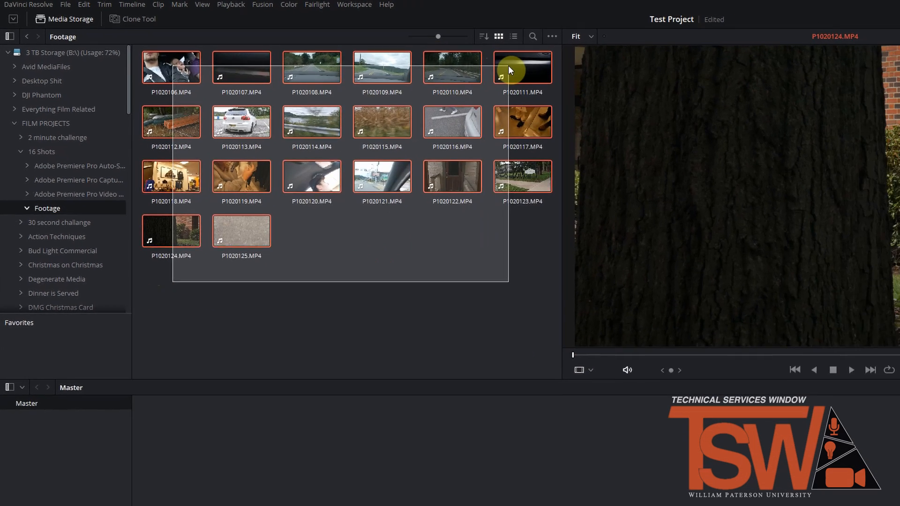
{"action": "left_click_drag", "start_coordinate": [507, 66], "coordinate": [508, 67]}
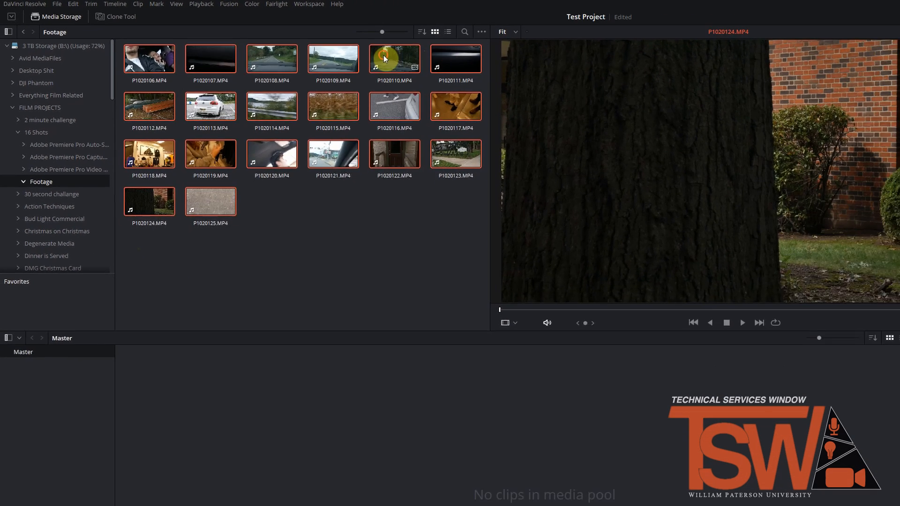
{"action": "left_click_drag", "start_coordinate": [440, 62], "coordinate": [370, 483]}
Step: Open the media import dialog for the Master bin, and add all the 16 Shots Footage clips to the media pool
{"action": "right_click", "coordinate": [267, 458]}
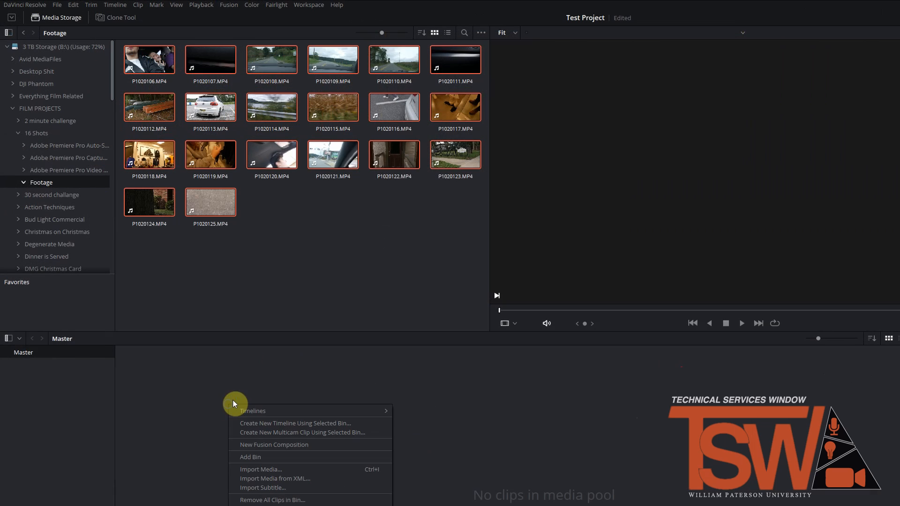
{"action": "left_click", "coordinate": [271, 469]}
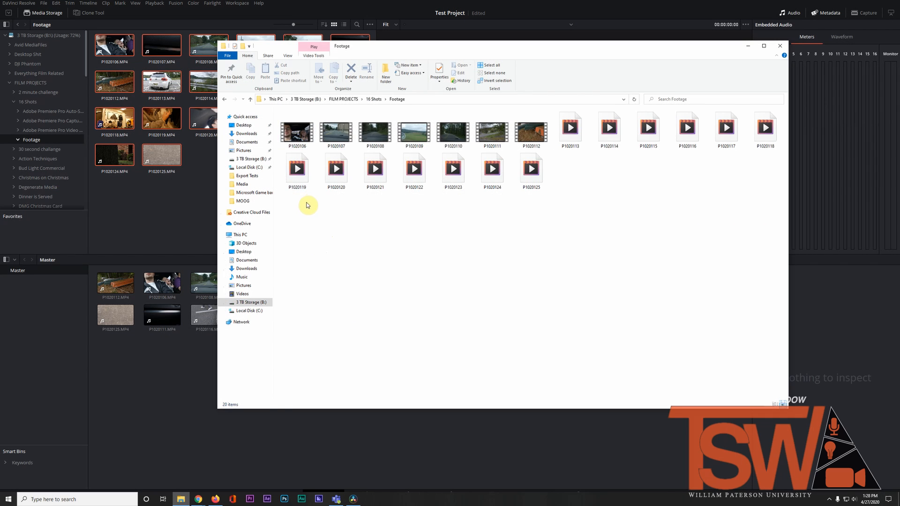
{"action": "left_click_drag", "start_coordinate": [305, 203], "coordinate": [746, 139]}
{"action": "left_click_drag", "start_coordinate": [329, 136], "coordinate": [184, 395]}
{"action": "left_click", "coordinate": [184, 395]}
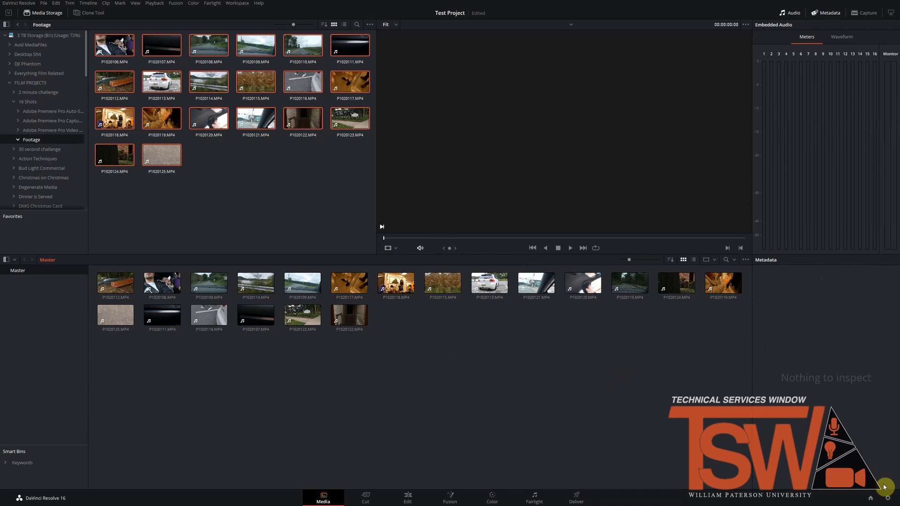
Step: Review the timeline format in the project settings with the footage in the media pool
{"action": "left_click", "coordinate": [887, 498]}
{"action": "scroll", "coordinate": [494, 239], "scroll_direction": "up", "scroll_amount": 5}
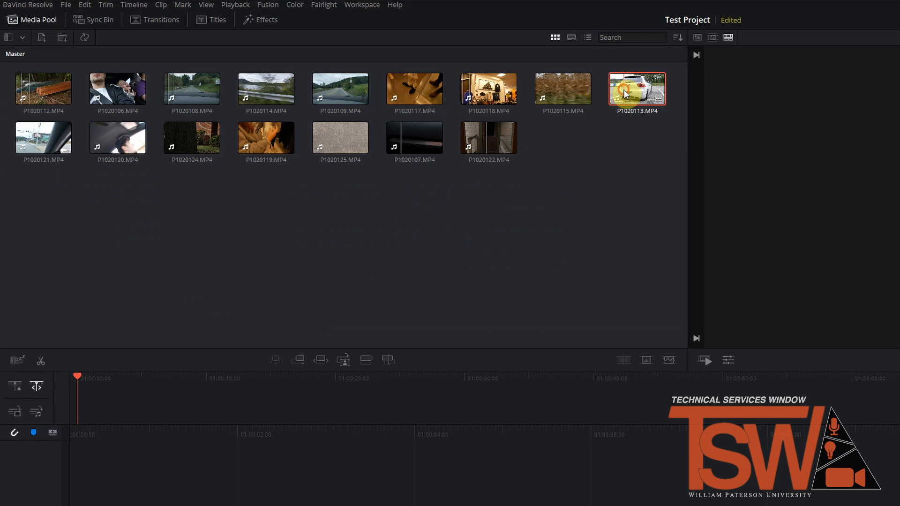
Step: Place the clip P1020113.MP4 on the empty timeline of the Cut page
{"action": "left_click_drag", "start_coordinate": [639, 91], "coordinate": [231, 426]}
{"action": "left_click_drag", "start_coordinate": [179, 368], "coordinate": [179, 368]}
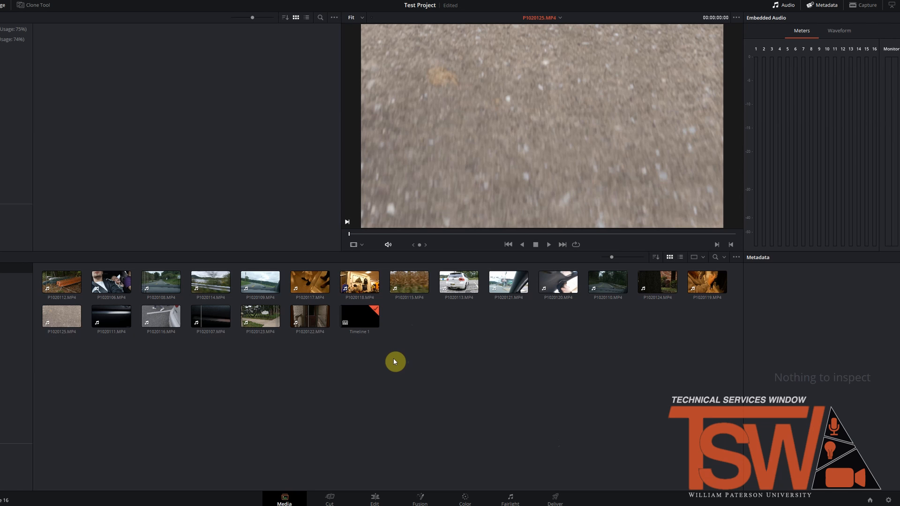
Step: In the project settings, set both the optimized media format and the render cache format to DNxHR HQ
{"action": "left_click", "coordinate": [888, 500]}
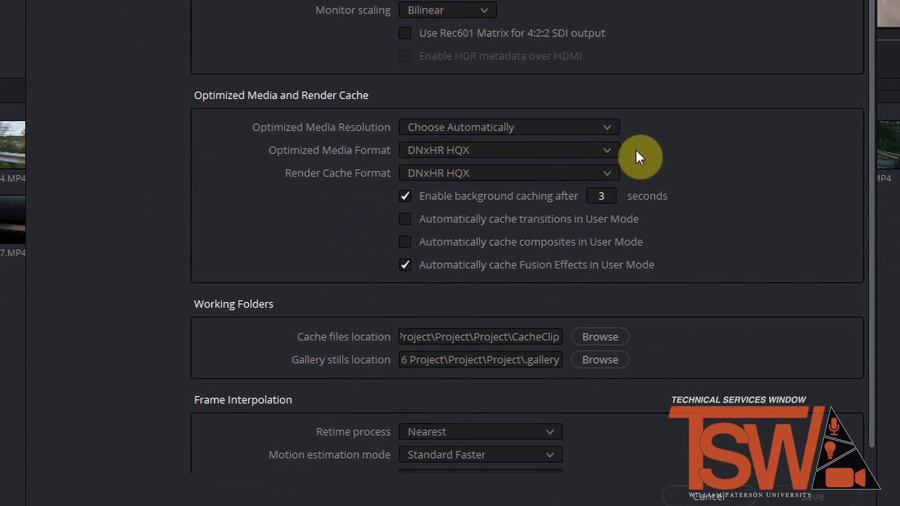
{"action": "left_click", "coordinate": [592, 136]}
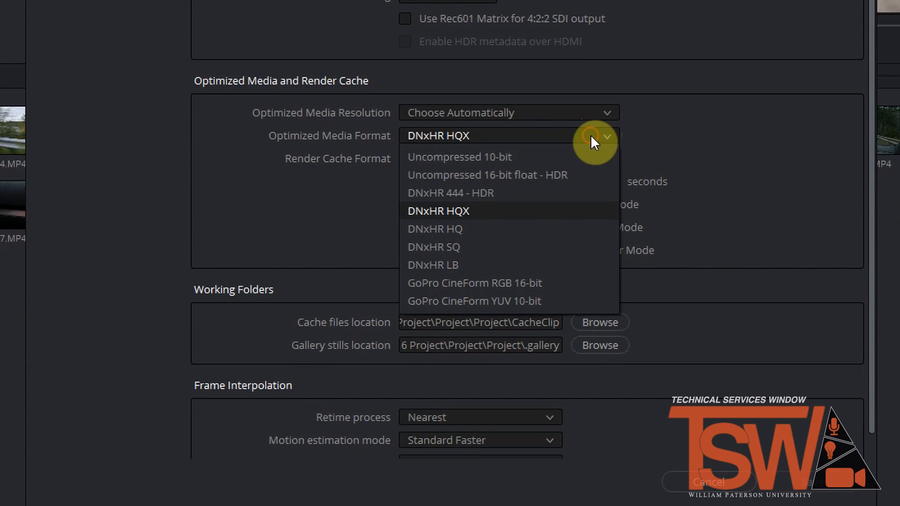
{"action": "left_click", "coordinate": [456, 229]}
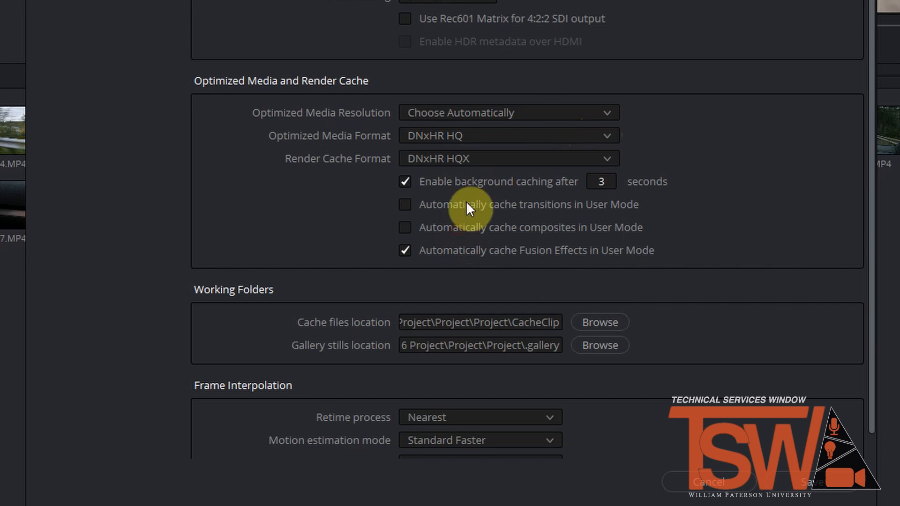
{"action": "left_click", "coordinate": [469, 158]}
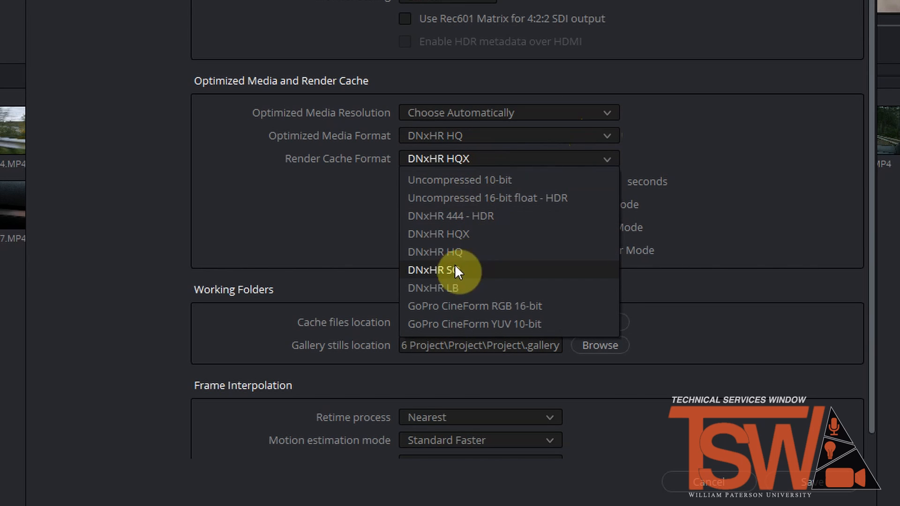
{"action": "left_click", "coordinate": [460, 251]}
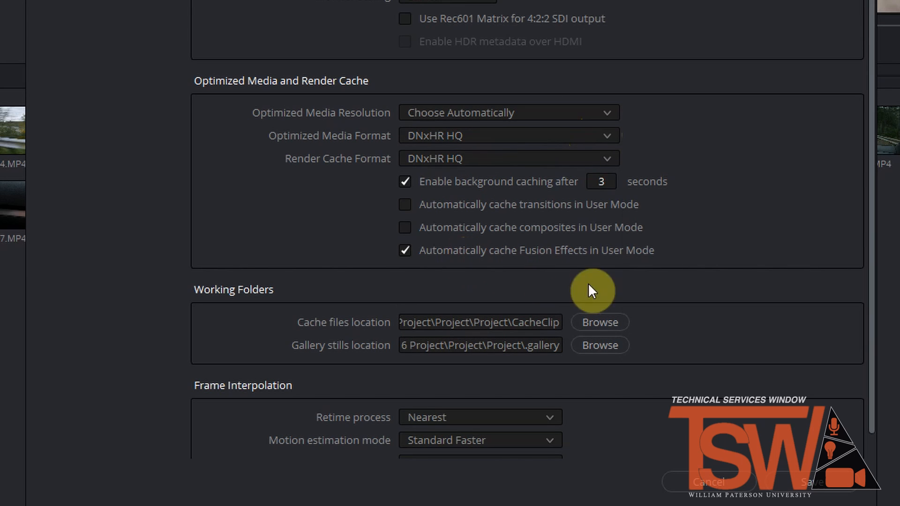
Step: Set both the optimized media format and the render cache format to DNxHR LB, and save the project settings
{"action": "left_click", "coordinate": [609, 134]}
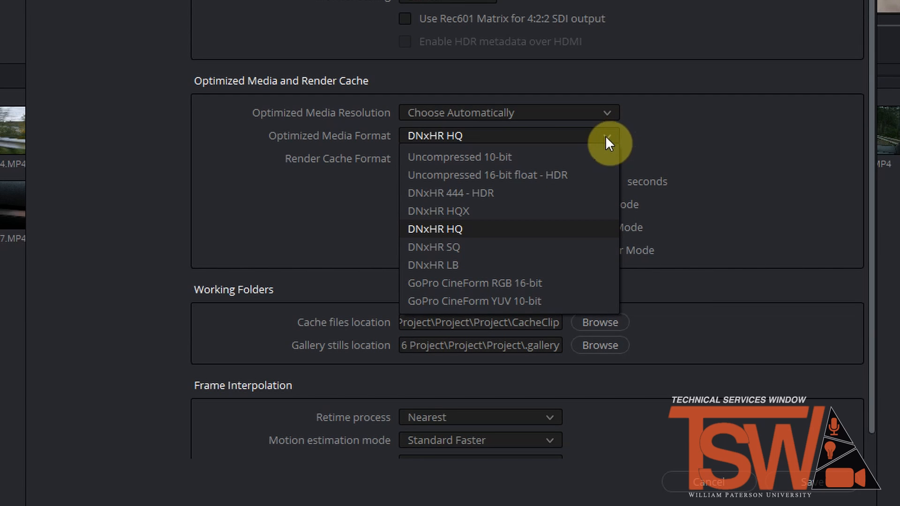
{"action": "left_click", "coordinate": [498, 265]}
{"action": "left_click", "coordinate": [508, 159]}
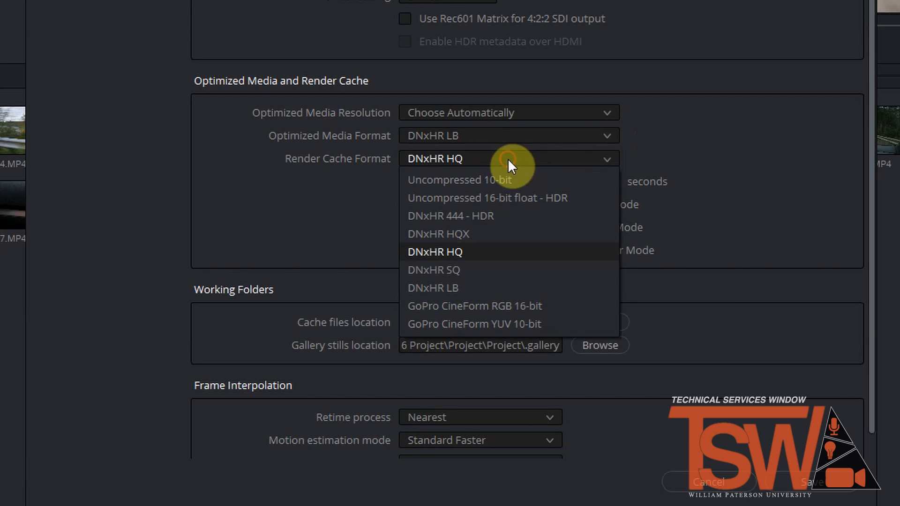
{"action": "left_click", "coordinate": [476, 282]}
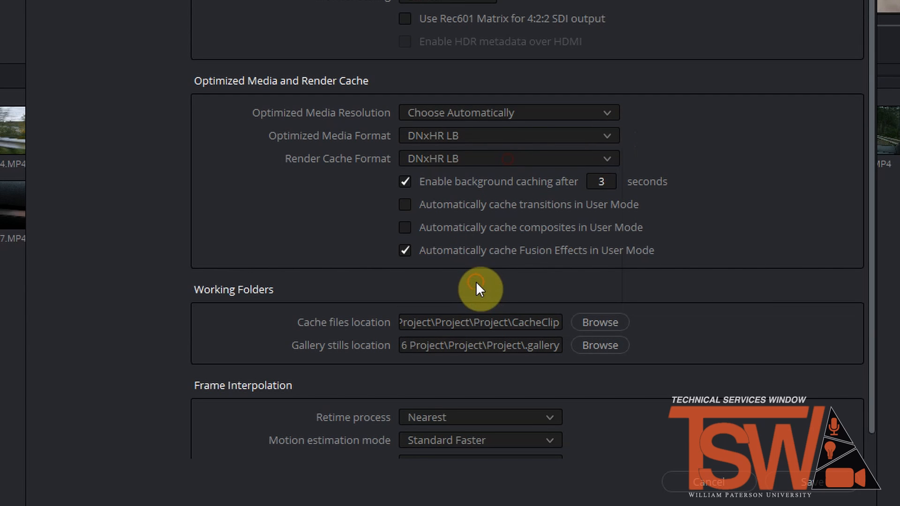
{"action": "left_click", "coordinate": [819, 488]}
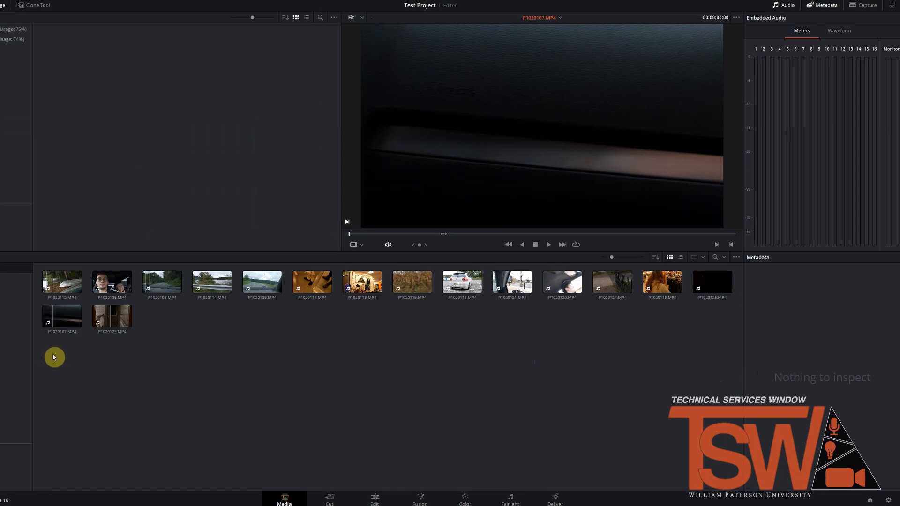
Step: Generate optimized media for all the clips in the media pool, and check the playback options for using and deleting optimized media
{"action": "left_click_drag", "start_coordinate": [59, 359], "coordinate": [715, 285]}
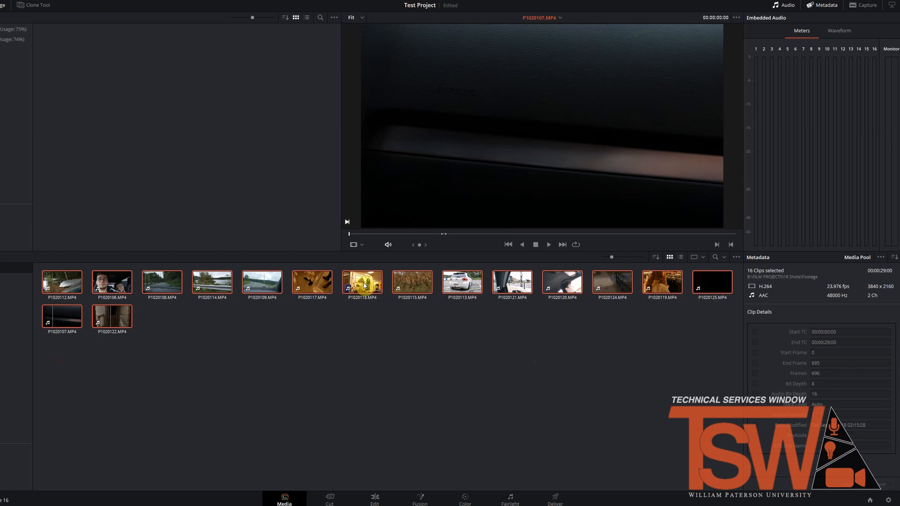
{"action": "right_click", "coordinate": [366, 280]}
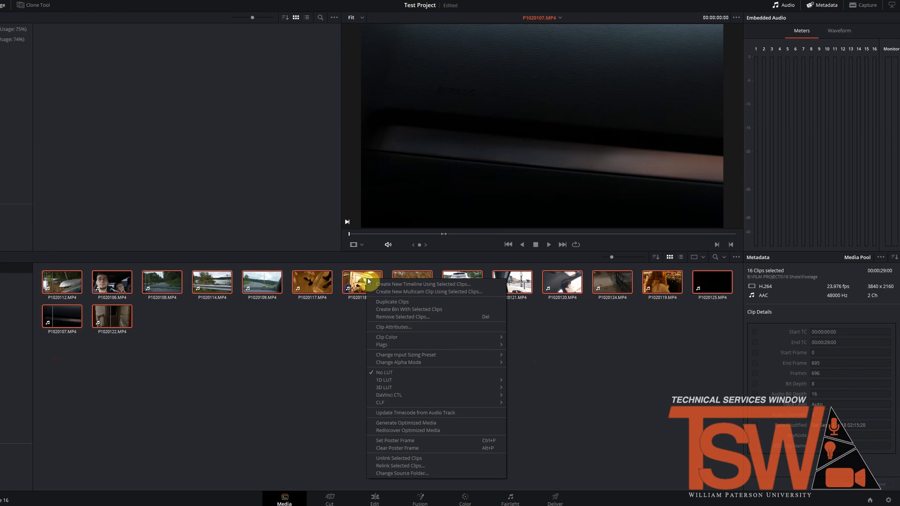
{"action": "left_click", "coordinate": [428, 423]}
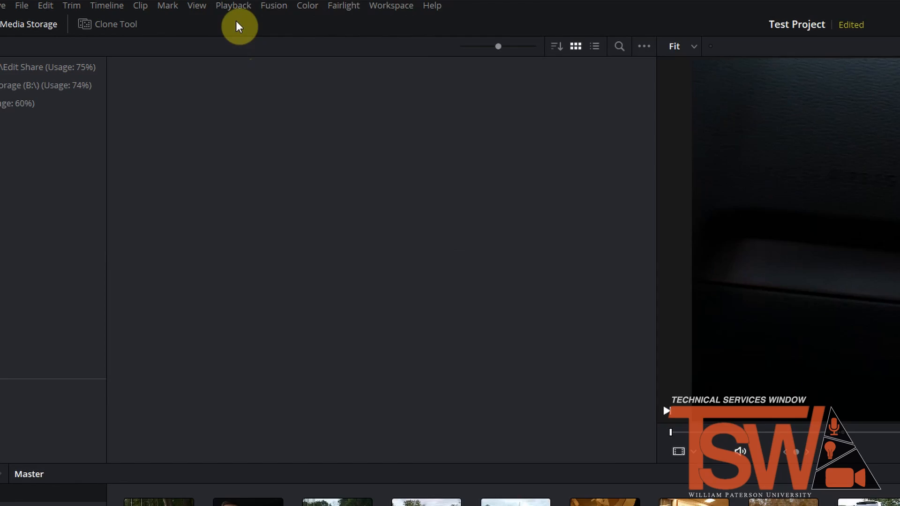
{"action": "left_click", "coordinate": [234, 6]}
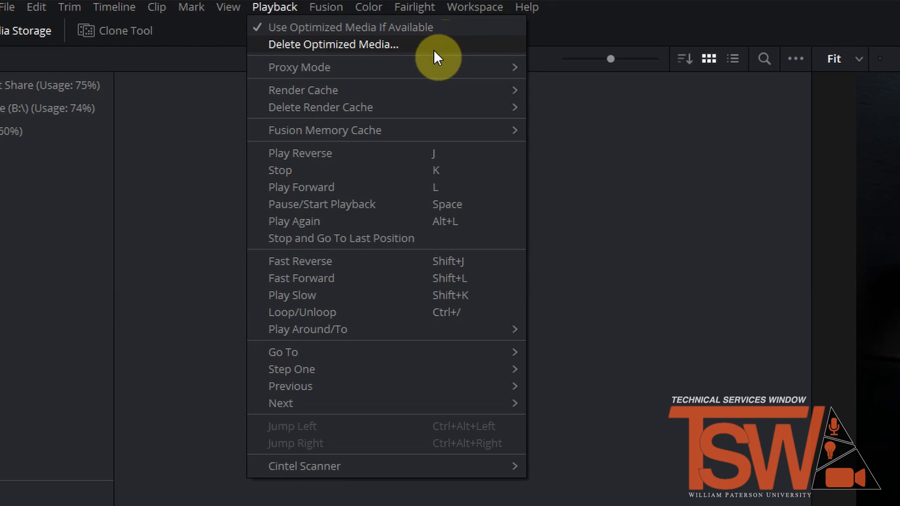
{"action": "mouse_move", "coordinate": [436, 69]}
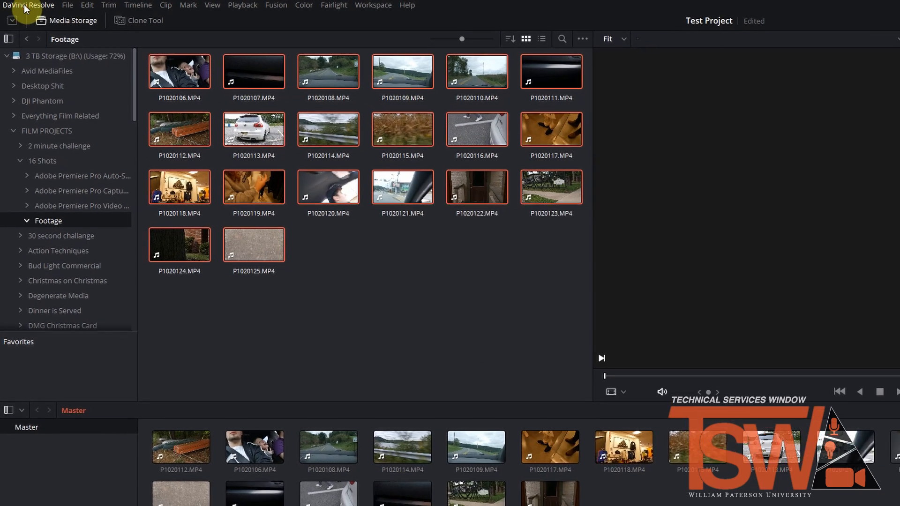
Step: Review the DaVinci Resolve application commands and their shortcuts in the keyboard customization
{"action": "left_click", "coordinate": [21, 3]}
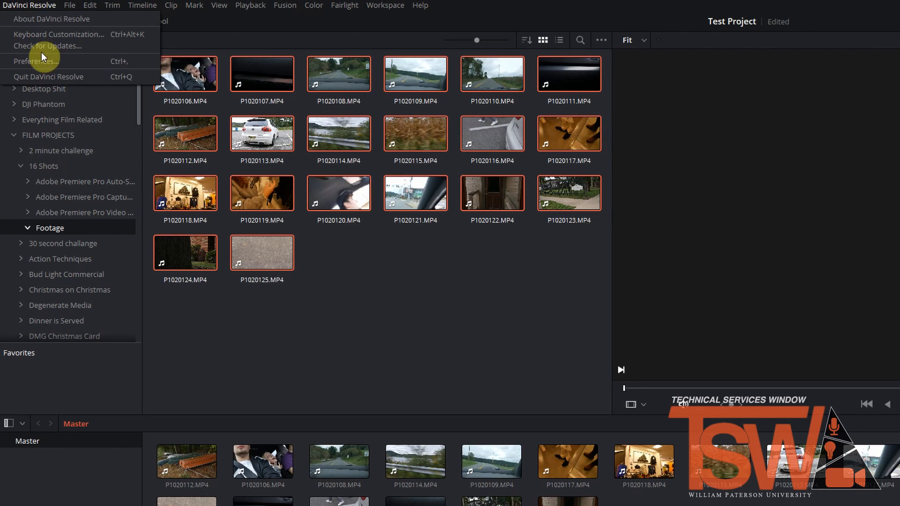
{"action": "left_click", "coordinate": [44, 36]}
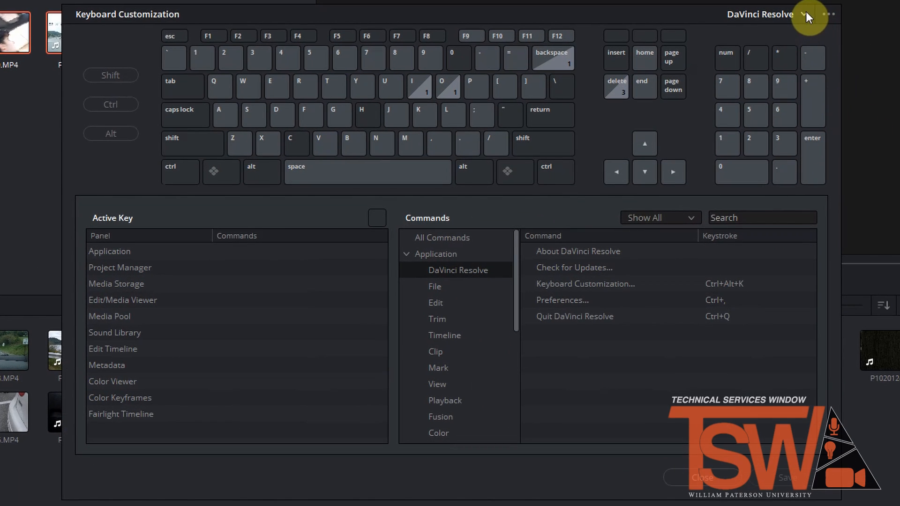
{"action": "left_click", "coordinate": [805, 11]}
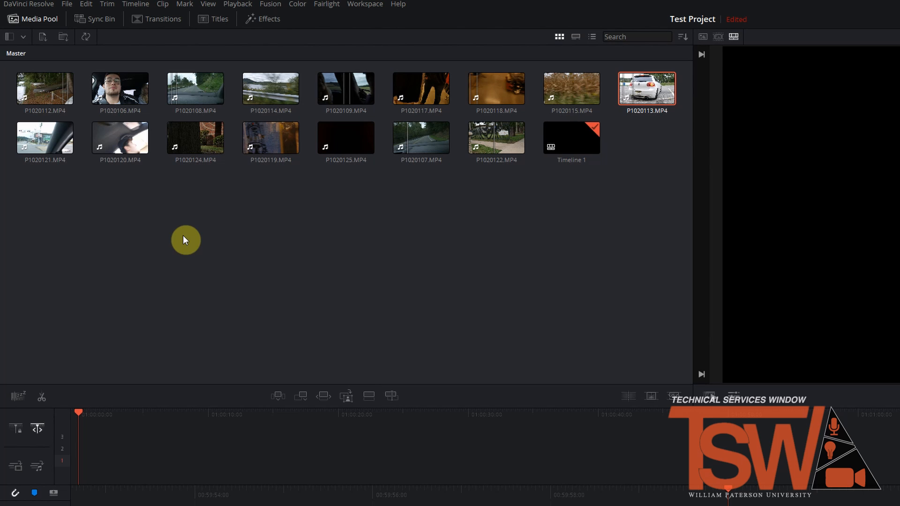
Step: Mark a range of about 2 seconds 13 frames in P1020118.MP4 and place it at the start of the timeline
{"action": "left_click", "coordinate": [485, 87]}
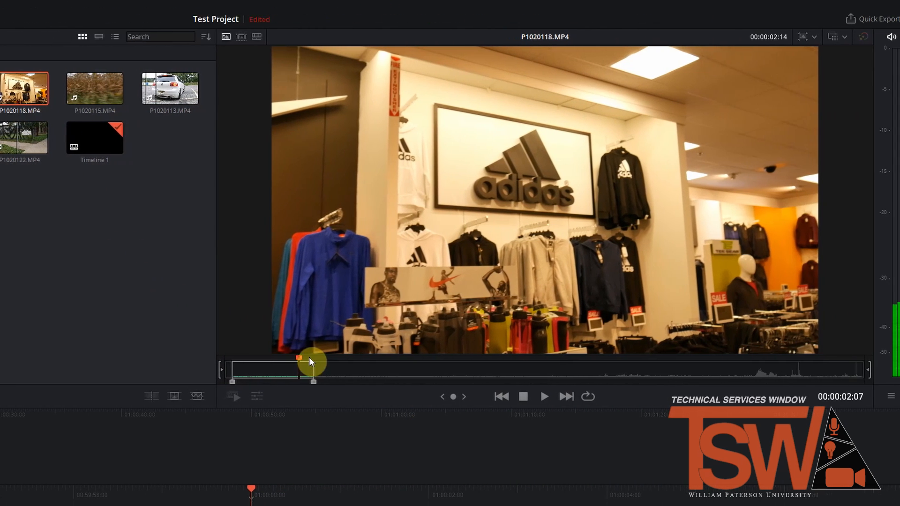
{"action": "left_click_drag", "start_coordinate": [310, 358], "coordinate": [366, 369]}
{"action": "key", "text": "i"}
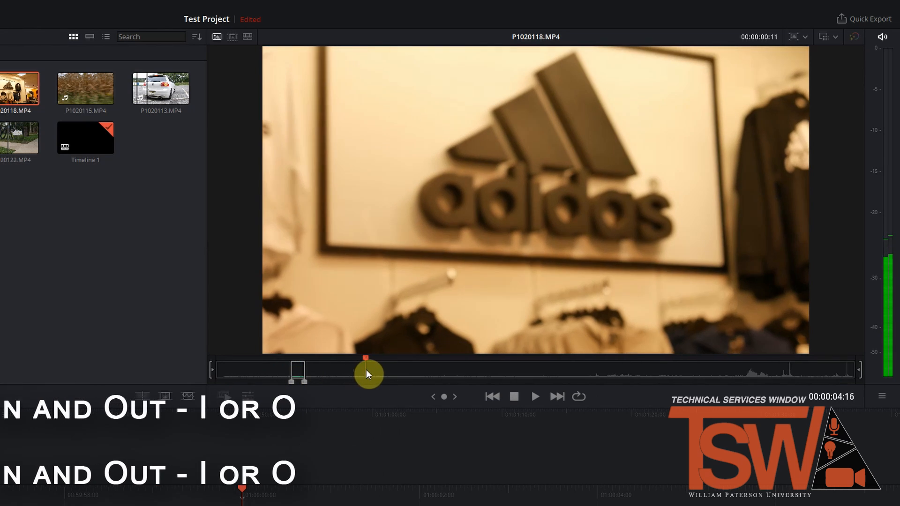
{"action": "key", "text": "o"}
{"action": "left_click_drag", "start_coordinate": [450, 238], "coordinate": [294, 466]}
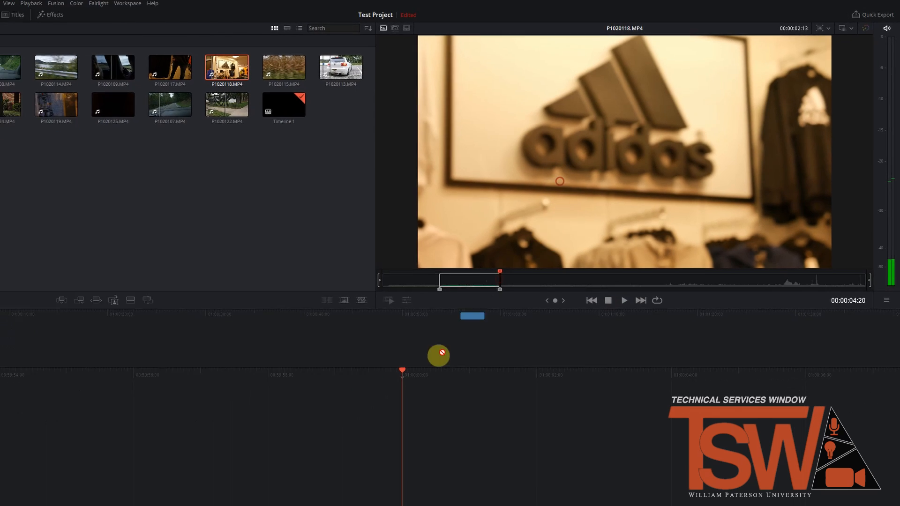
{"action": "left_click_drag", "start_coordinate": [438, 355], "coordinate": [412, 389]}
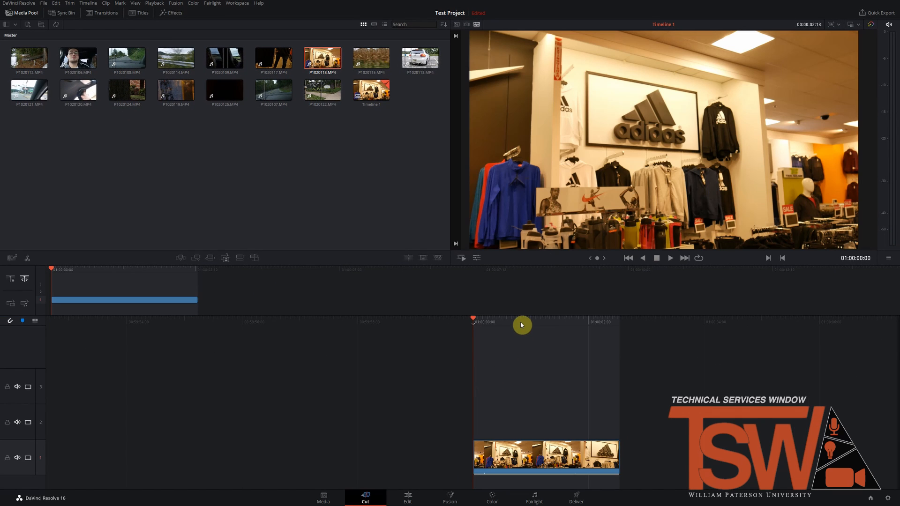
Step: Add P1020112.MP4 before the store clip and again at the end of the timeline with Smart Insert
{"action": "left_click", "coordinate": [28, 64]}
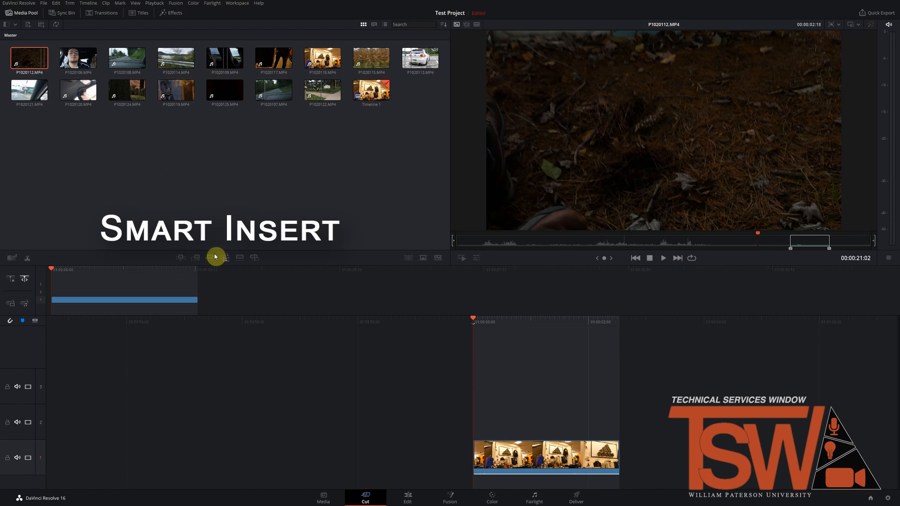
{"action": "left_click", "coordinate": [182, 258]}
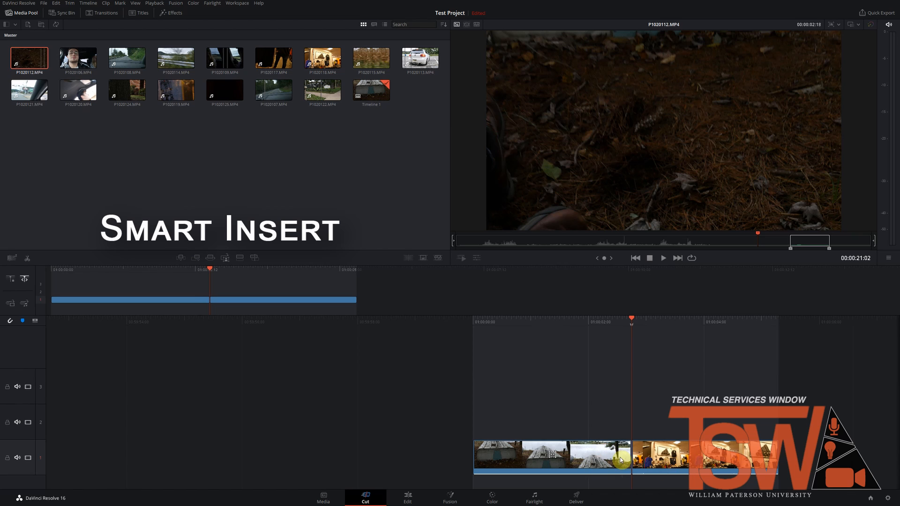
{"action": "left_click_drag", "start_coordinate": [631, 319], "coordinate": [793, 348]}
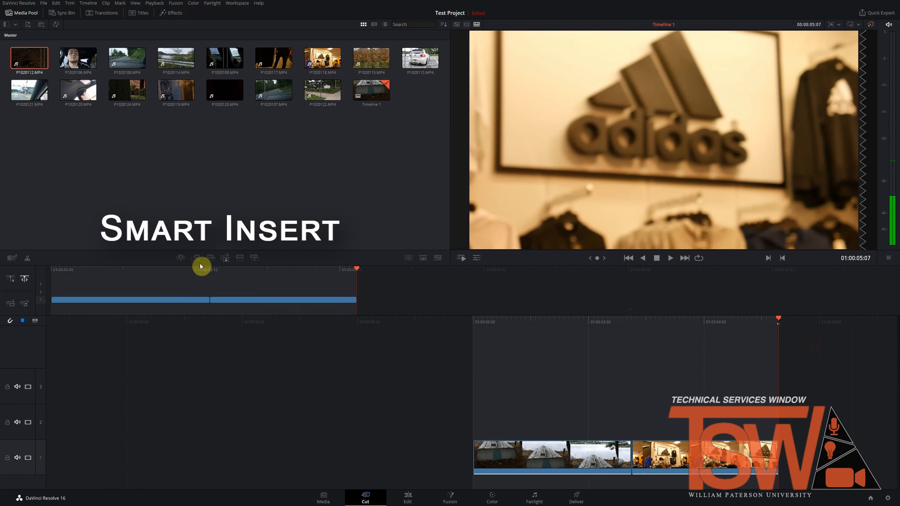
{"action": "left_click", "coordinate": [180, 258]}
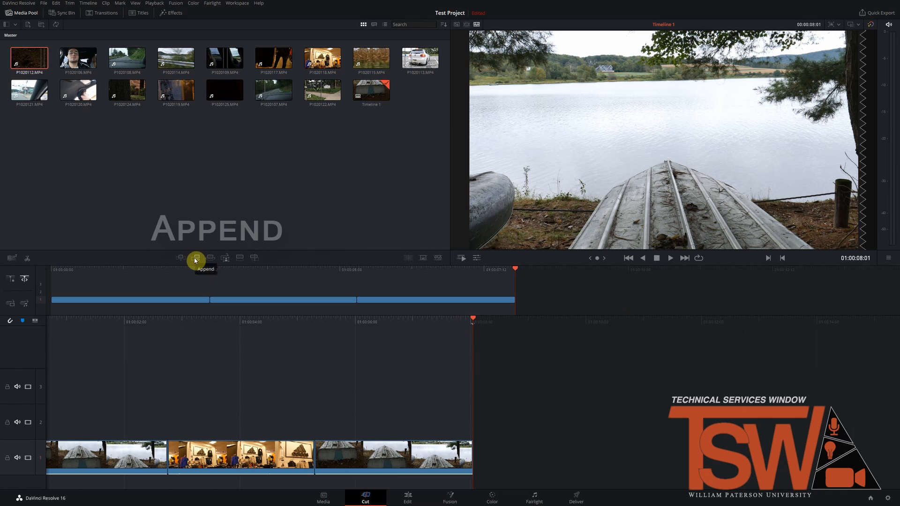
Step: Append the clip P1020112.MP4 to the timeline with the playhead over the first clip
{"action": "left_click_drag", "start_coordinate": [470, 321], "coordinate": [156, 358]}
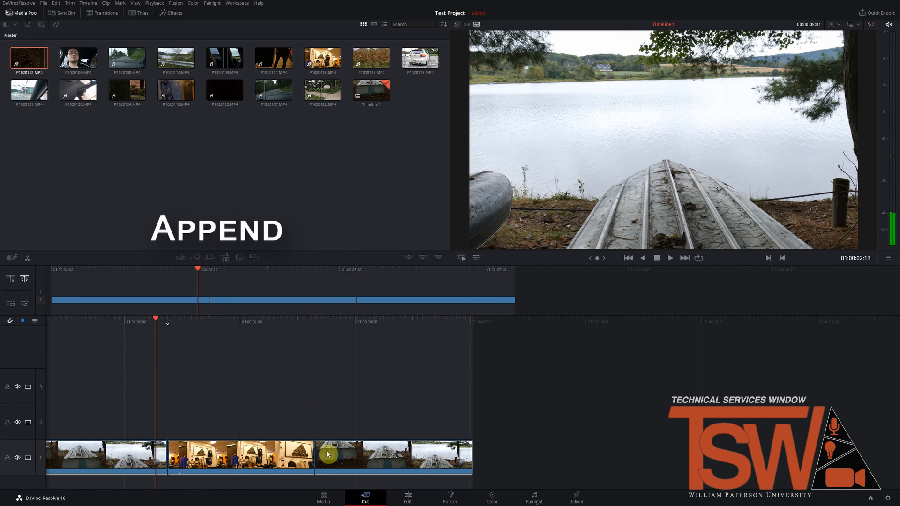
{"action": "left_click", "coordinate": [196, 258]}
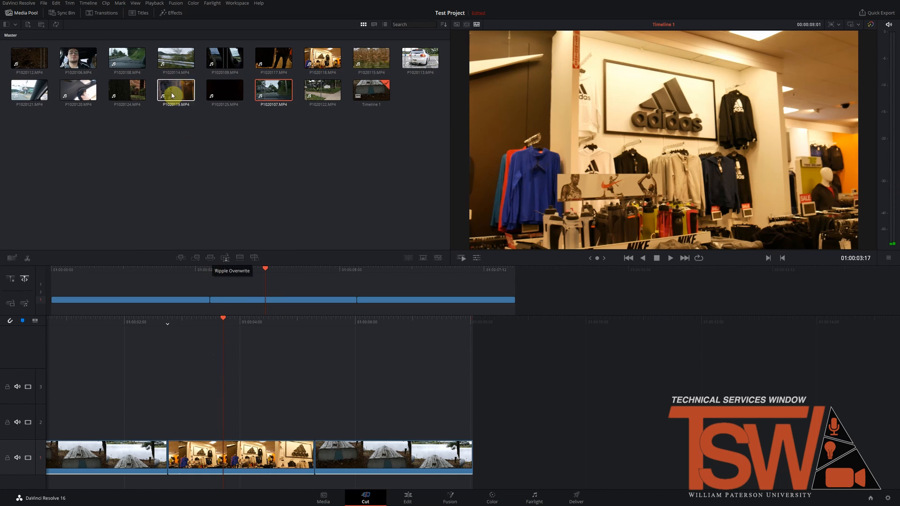
Step: Replace the store clip in the middle of the timeline with P1020107.MP4 using Ripple Overwrite, and play it back
{"action": "left_click", "coordinate": [283, 95]}
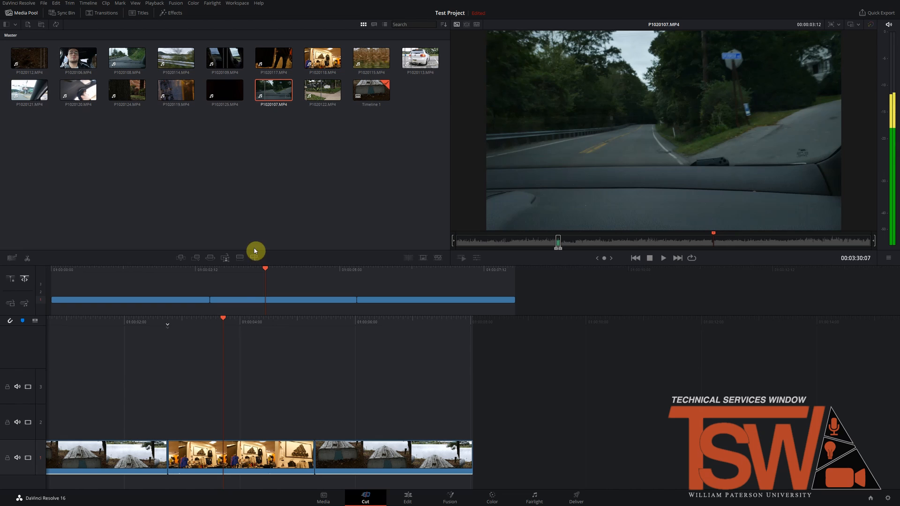
{"action": "left_click", "coordinate": [210, 259]}
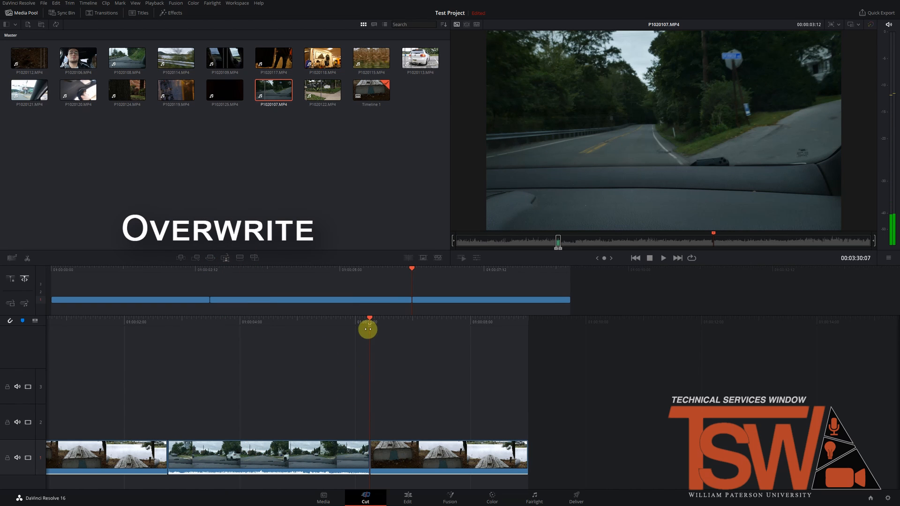
{"action": "left_click_drag", "start_coordinate": [370, 320], "coordinate": [200, 354]}
{"action": "key", "text": "space"}
{"action": "key", "text": "space"}
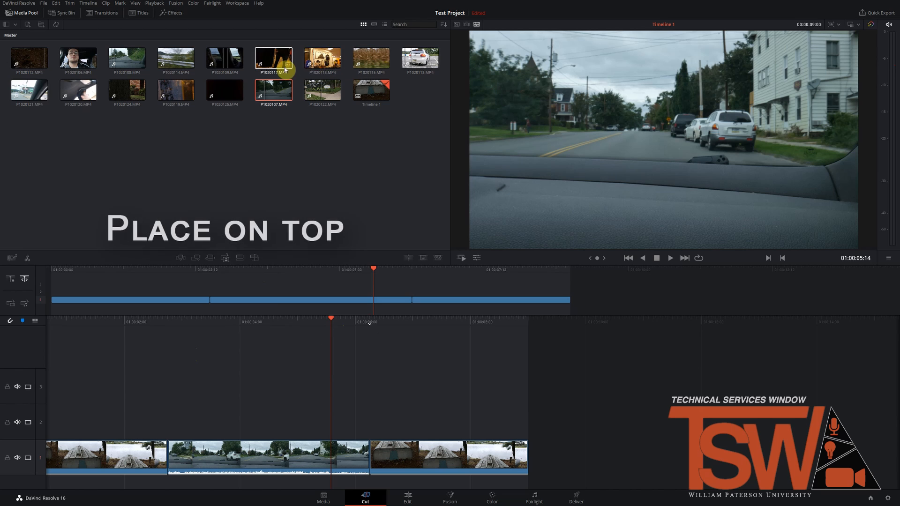
Step: Add the clip P1020118.MP4 to the timeline using Place on Top
{"action": "left_click", "coordinate": [318, 64]}
{"action": "left_click_drag", "start_coordinate": [319, 64], "coordinate": [241, 260]}
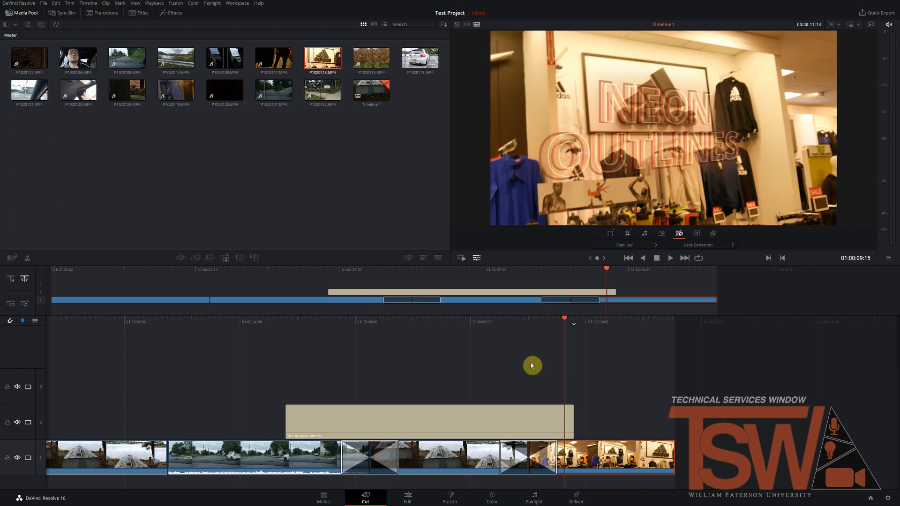
Step: Split the last store clip on the timeline at 01:00:10:08
{"action": "left_click", "coordinate": [562, 320]}
{"action": "left_click_drag", "start_coordinate": [564, 321], "coordinate": [606, 323]}
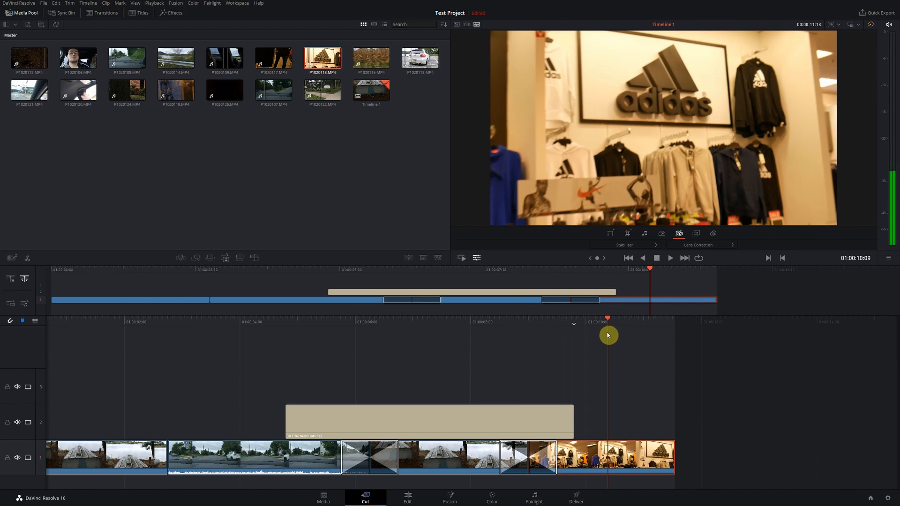
{"action": "left_click", "coordinate": [28, 261]}
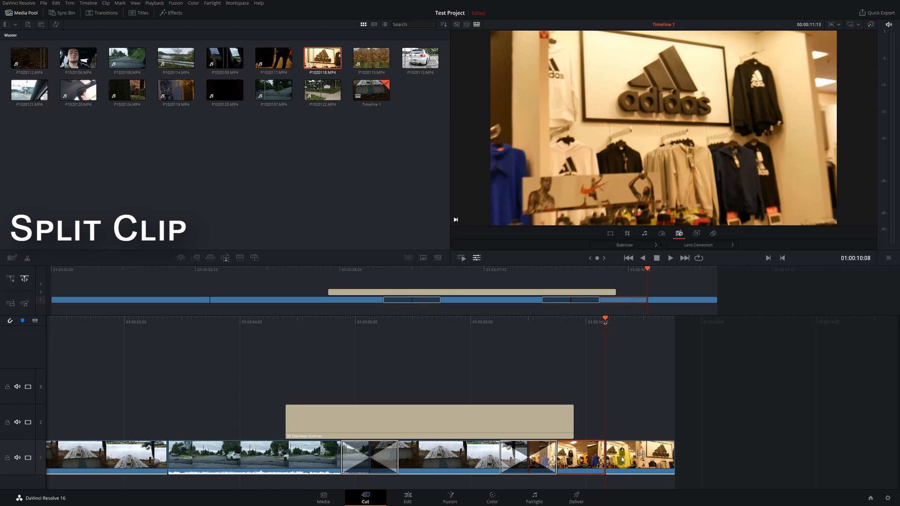
Step: Extend the end of the split store clip, and adjust its footage and the neighbouring cut points
{"action": "left_click_drag", "start_coordinate": [623, 458], "coordinate": [781, 458]}
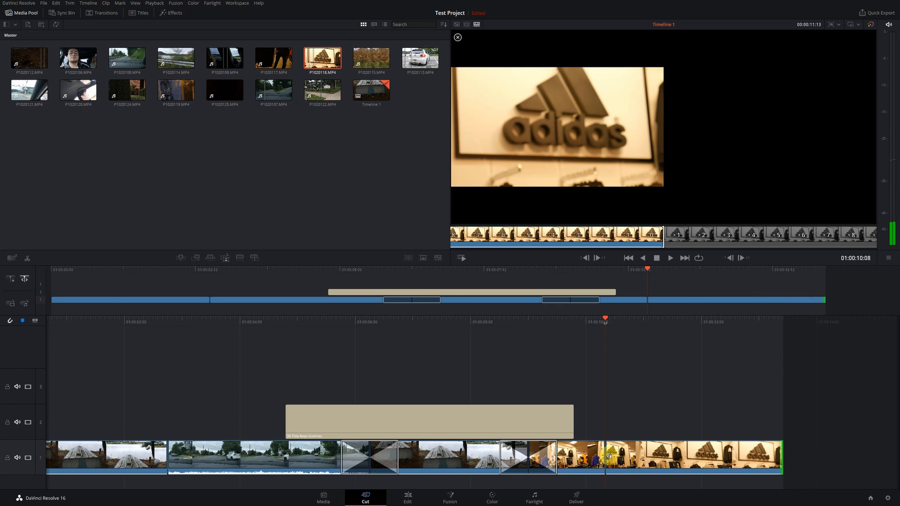
{"action": "mouse_move", "coordinate": [609, 456]}
{"action": "left_mouse_down"}
{"action": "mouse_move", "coordinate": [638, 458]}
{"action": "mouse_move", "coordinate": [619, 461]}
{"action": "left_mouse_up"}
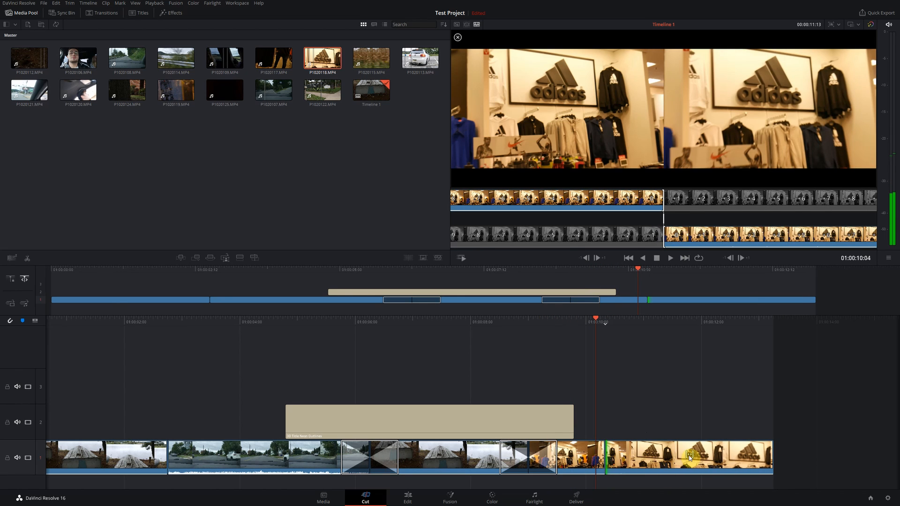
{"action": "mouse_move", "coordinate": [689, 458]}
{"action": "left_mouse_down"}
{"action": "mouse_move", "coordinate": [721, 455]}
{"action": "mouse_move", "coordinate": [628, 473]}
{"action": "mouse_move", "coordinate": [684, 459]}
{"action": "left_mouse_up"}
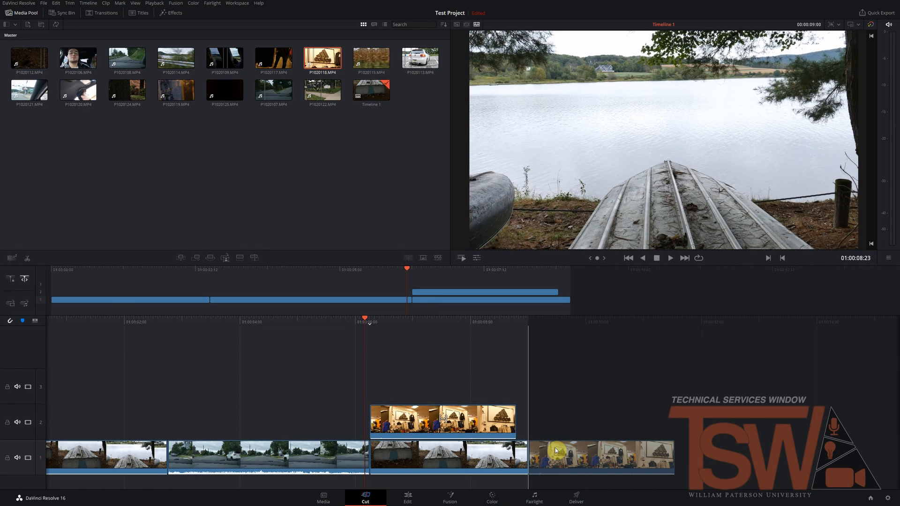
{"action": "left_click_drag", "start_coordinate": [555, 448], "coordinate": [556, 448]}
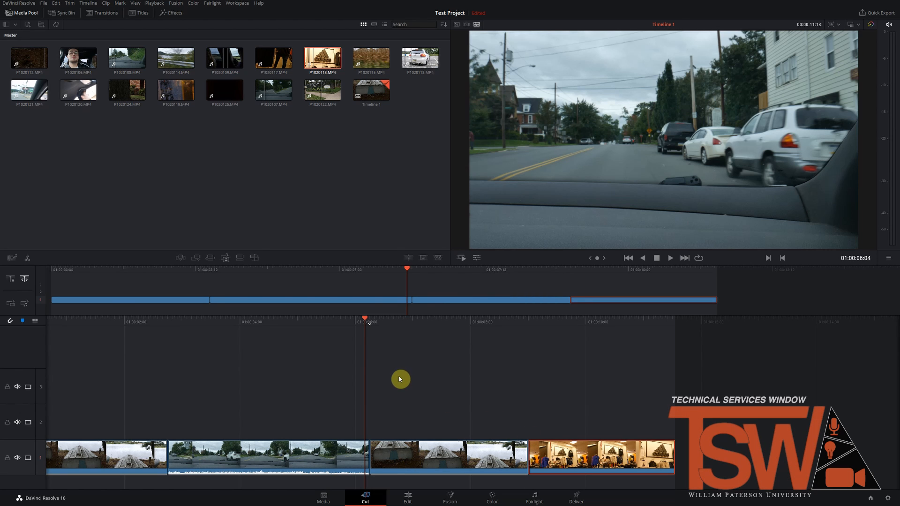
Step: Add a dissolve at the cut between the street clip and the following boat clip, and scrub through it
{"action": "left_click_drag", "start_coordinate": [366, 318], "coordinate": [369, 317]}
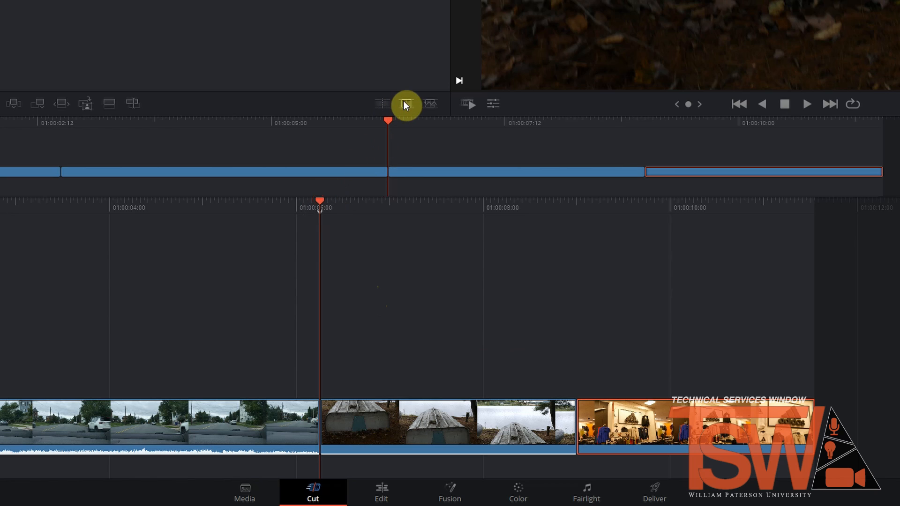
{"action": "left_click", "coordinate": [408, 103]}
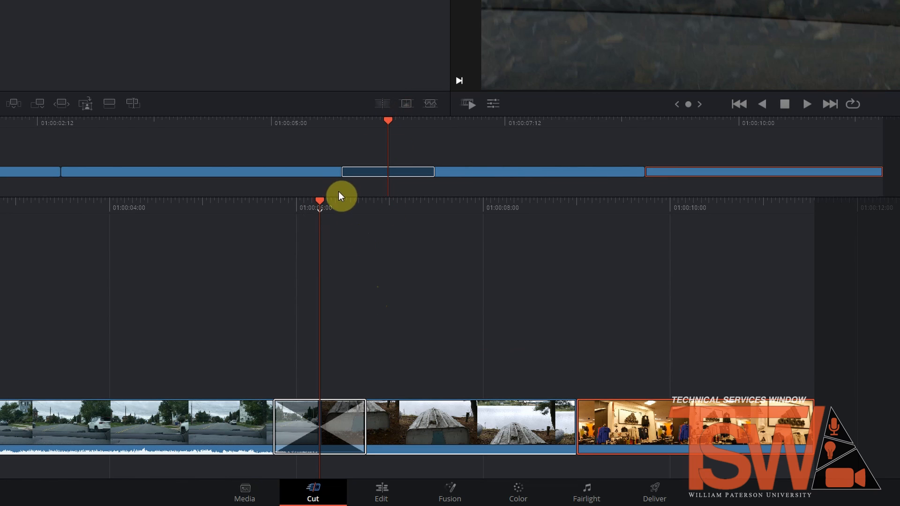
{"action": "left_click_drag", "start_coordinate": [320, 199], "coordinate": [356, 233]}
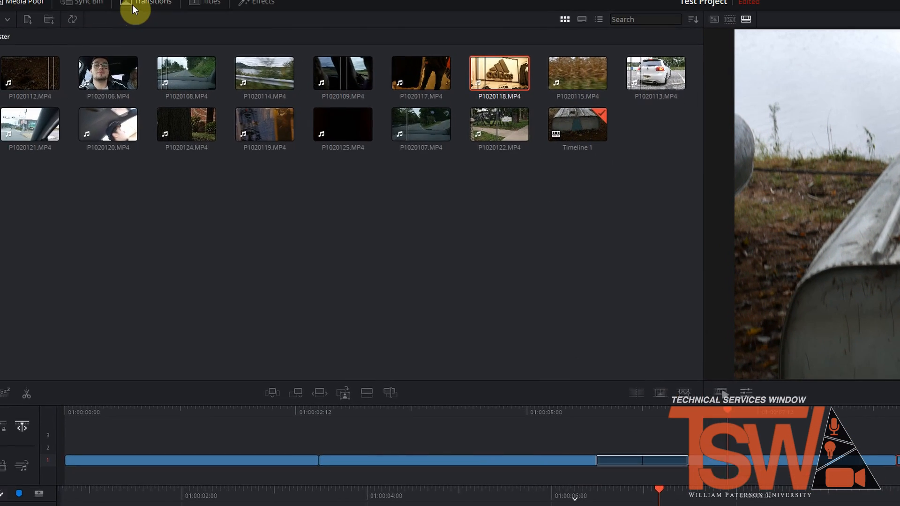
Step: Apply the Edge Wipe video transition at the cut between the boat clip and the last store clip
{"action": "left_click", "coordinate": [133, 6]}
{"action": "scroll", "coordinate": [75, 225], "scroll_direction": "down", "scroll_amount": 4}
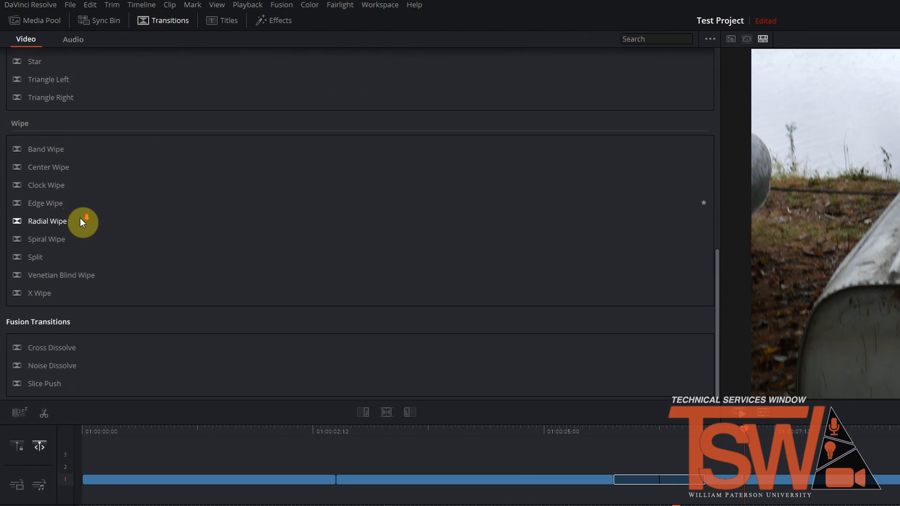
{"action": "left_click_drag", "start_coordinate": [45, 203], "coordinate": [428, 424]}
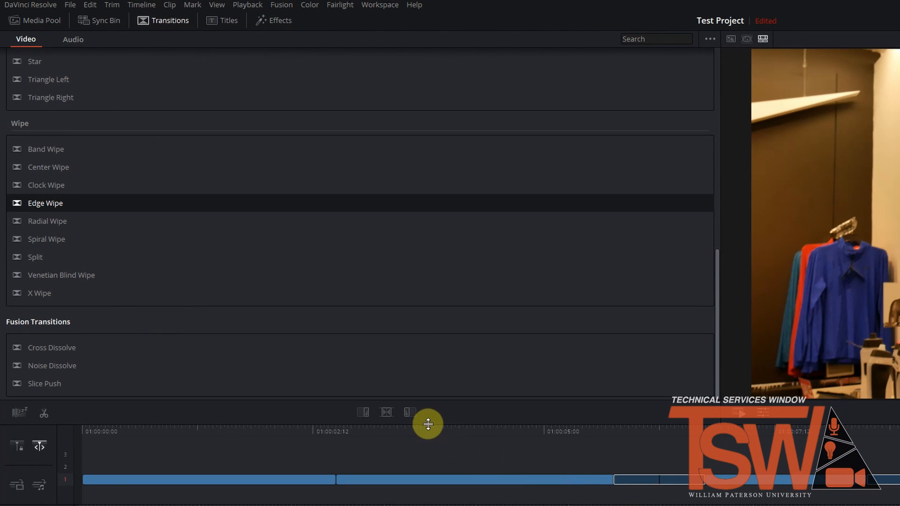
Step: Add the 3D Title Neon Outlines title on track 2 above the clips and play through it
{"action": "left_click", "coordinate": [218, 22]}
{"action": "scroll", "coordinate": [122, 157], "scroll_direction": "up", "scroll_amount": 6}
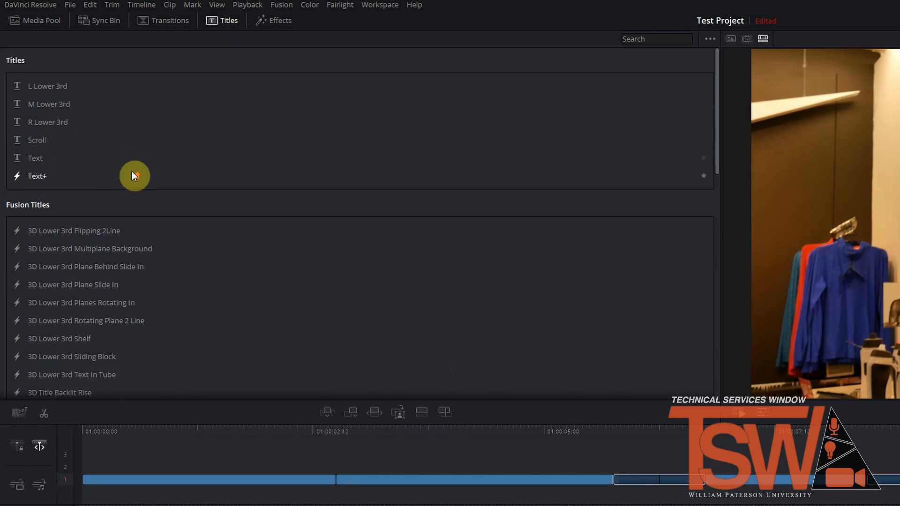
{"action": "scroll", "coordinate": [78, 183], "scroll_direction": "down", "scroll_amount": 6}
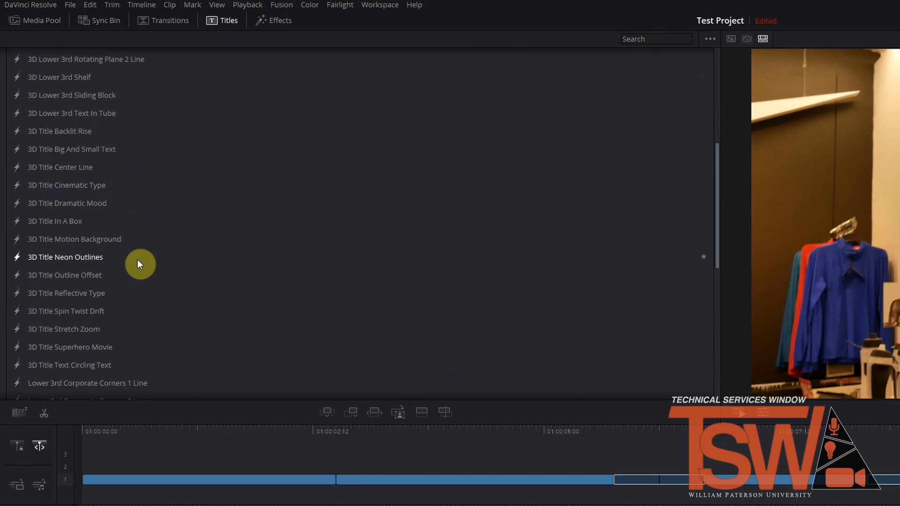
{"action": "left_click_drag", "start_coordinate": [77, 259], "coordinate": [309, 458]}
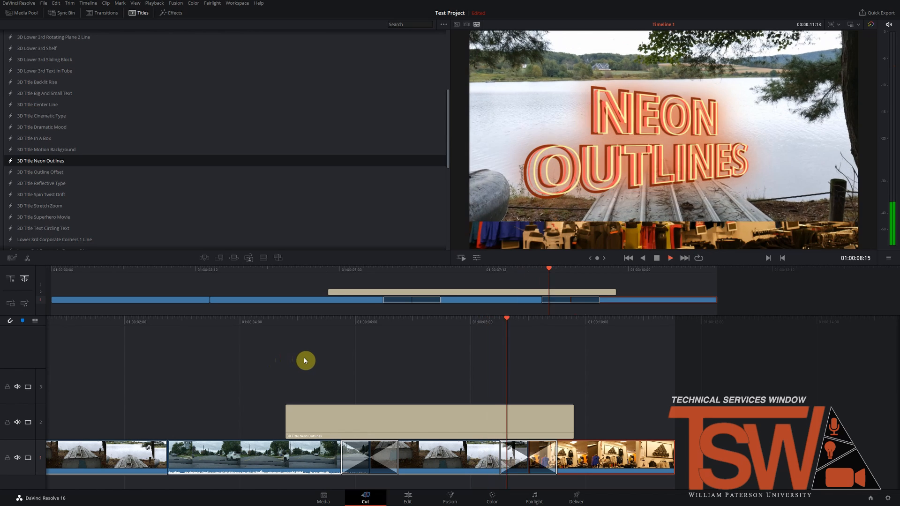
{"action": "key", "text": "space"}
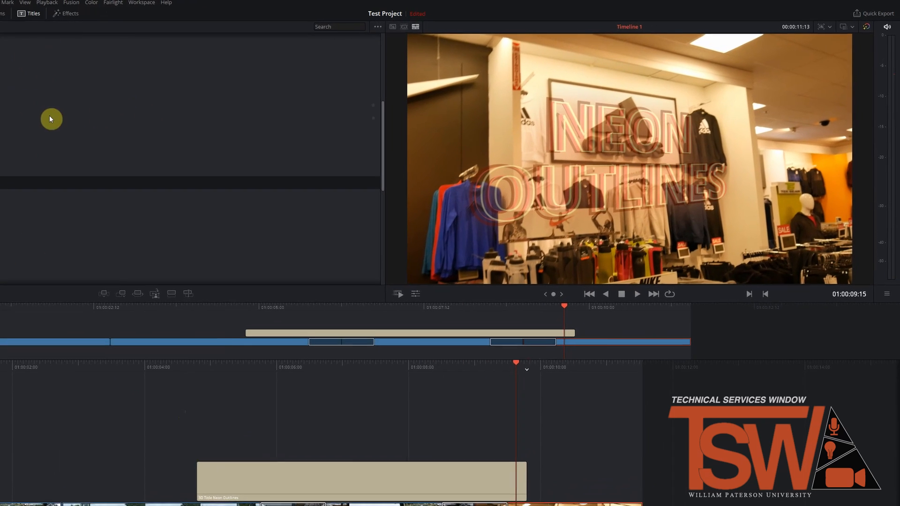
Step: Set the store clip's zoom to 1.250 and rotation to 2.000, and crop its left side by 2.000
{"action": "left_click", "coordinate": [348, 333]}
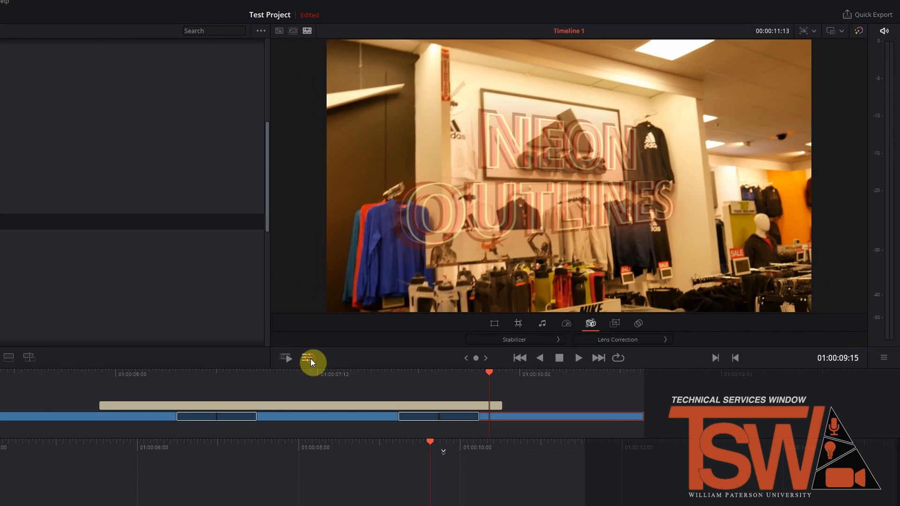
{"action": "left_click", "coordinate": [495, 324]}
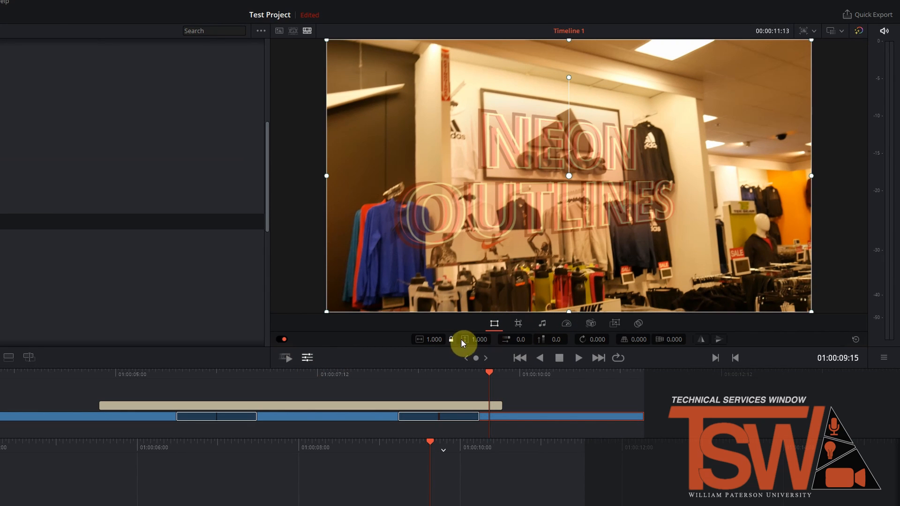
{"action": "left_click_drag", "start_coordinate": [432, 340], "coordinate": [445, 358]}
{"action": "left_click", "coordinate": [518, 324]}
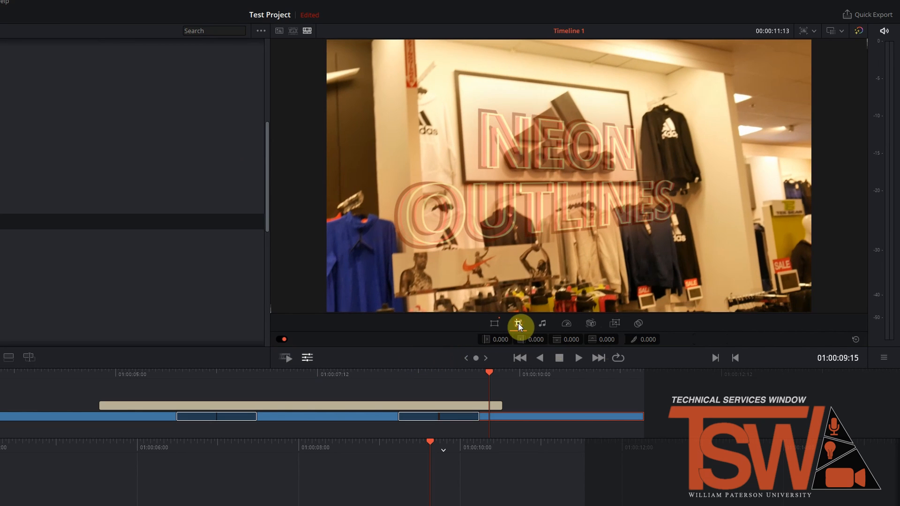
{"action": "left_click_drag", "start_coordinate": [497, 339], "coordinate": [533, 336]}
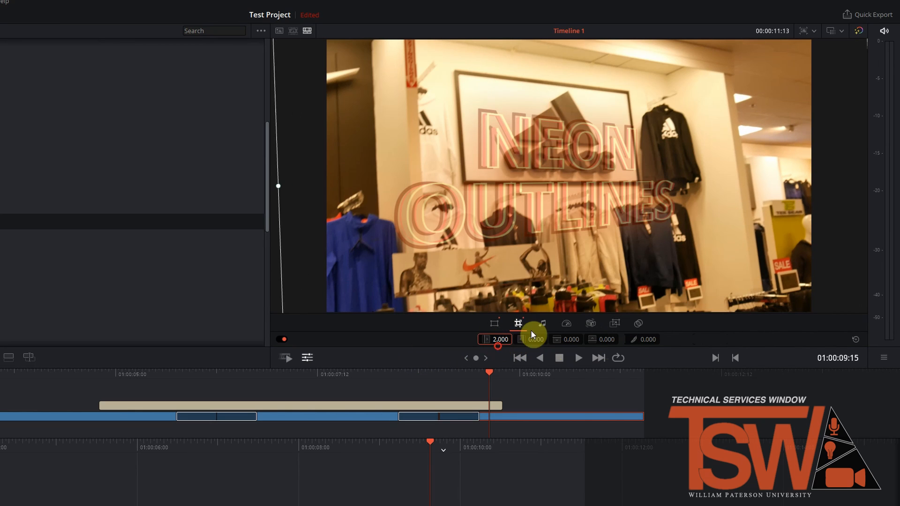
{"action": "left_click", "coordinate": [542, 323]}
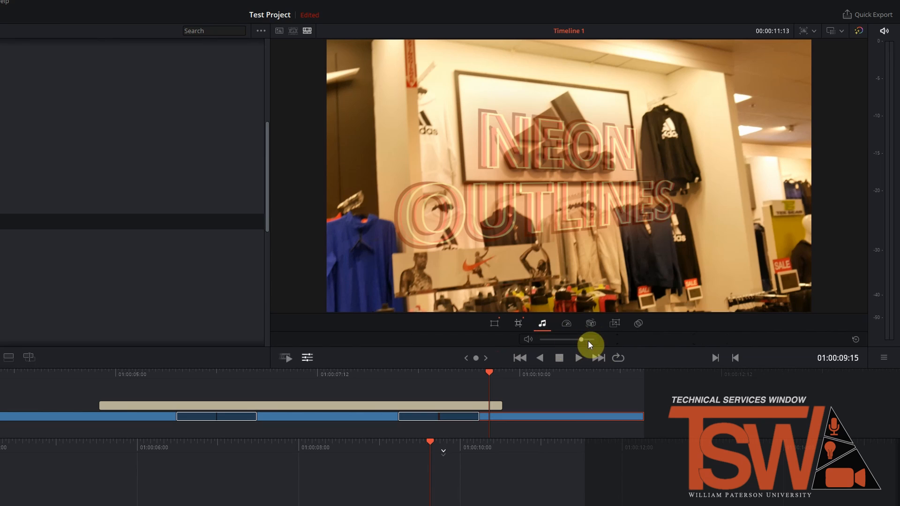
{"action": "left_click", "coordinate": [567, 327]}
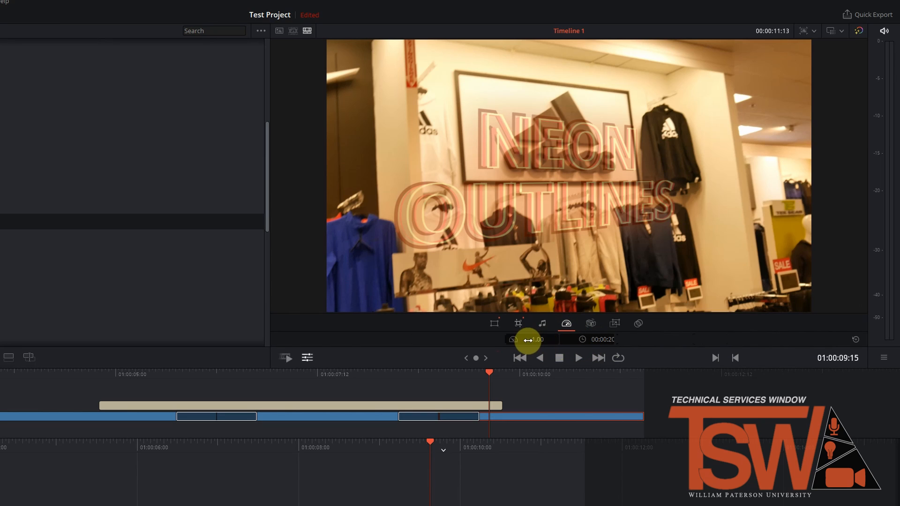
{"action": "left_click", "coordinate": [589, 323]}
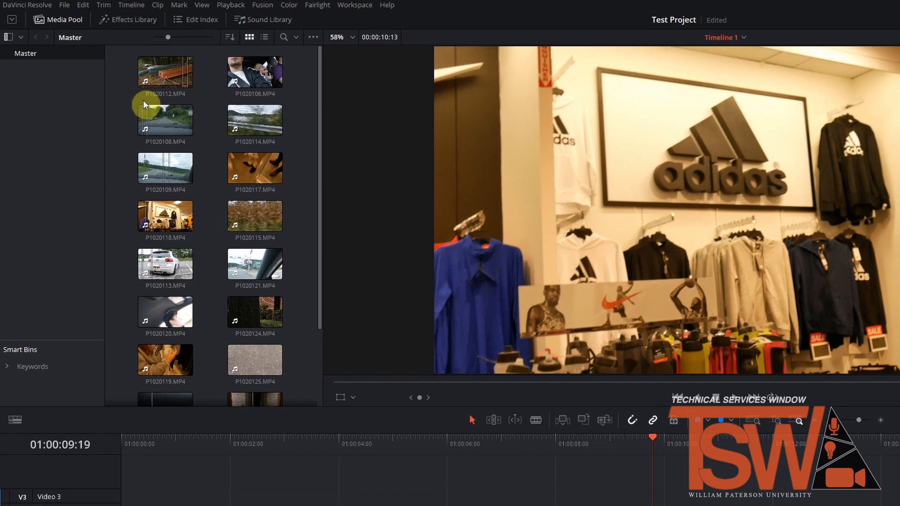
Step: Load P1020112.MP4 as the source clip and add it twice at the end of the timeline, the second time with Insert Clip
{"action": "double_click", "coordinate": [159, 81]}
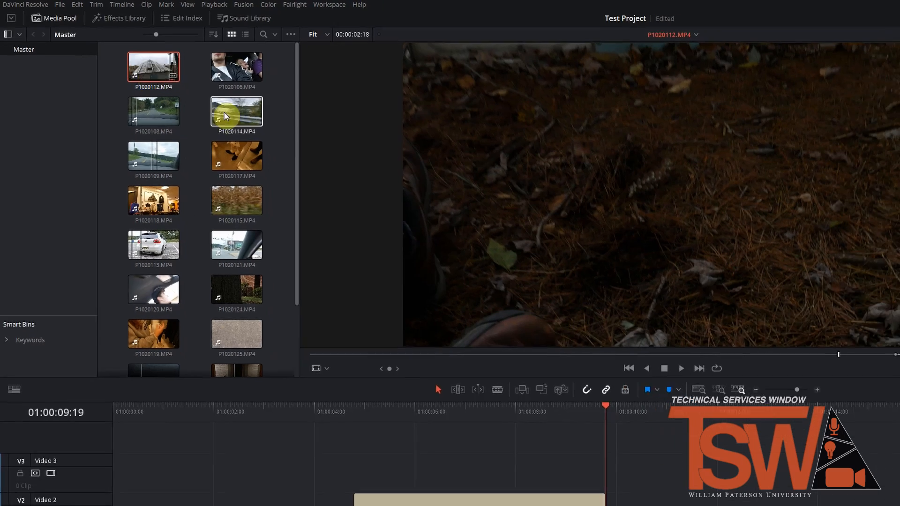
{"action": "left_click_drag", "start_coordinate": [633, 217], "coordinate": [553, 469]}
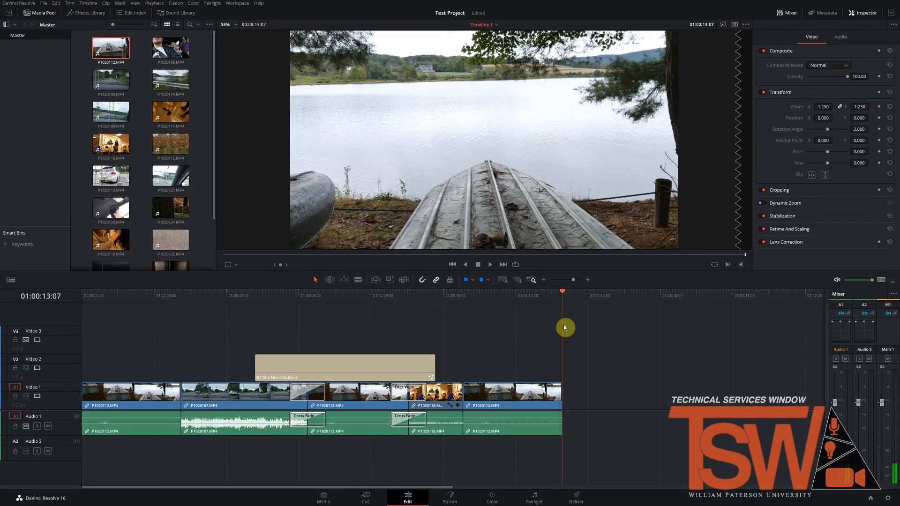
{"action": "left_click", "coordinate": [671, 390]}
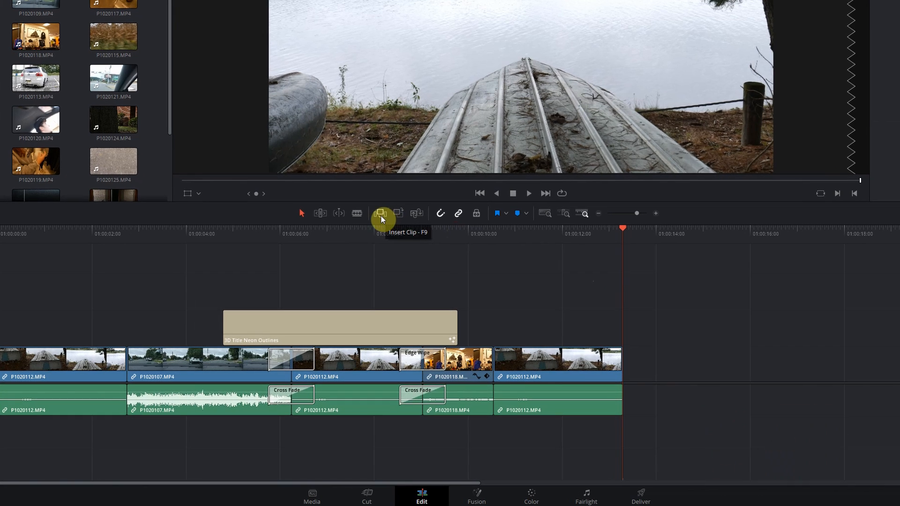
{"action": "left_click", "coordinate": [381, 216]}
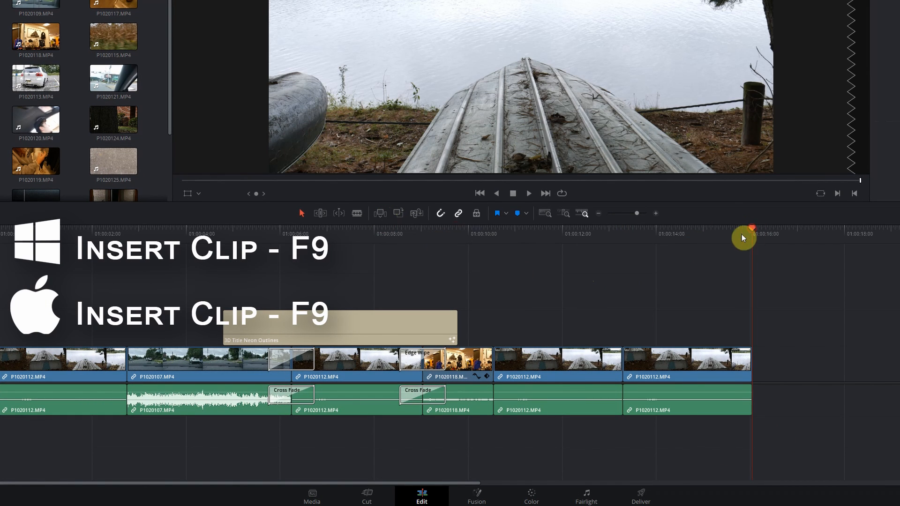
Step: Insert P1020112.MP4 partway through the last timeline clip, and delete the inserted clip so that a gap remains
{"action": "left_click_drag", "start_coordinate": [742, 238], "coordinate": [682, 244]}
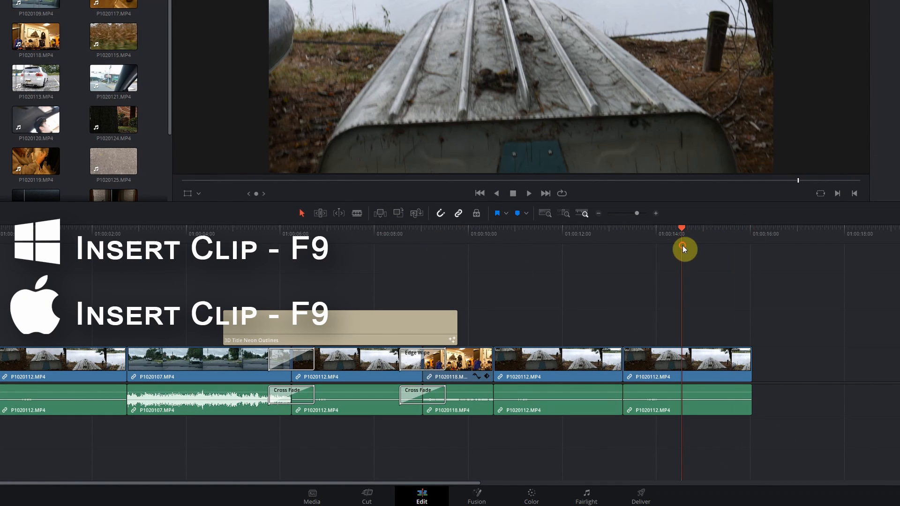
{"action": "left_click", "coordinate": [379, 213]}
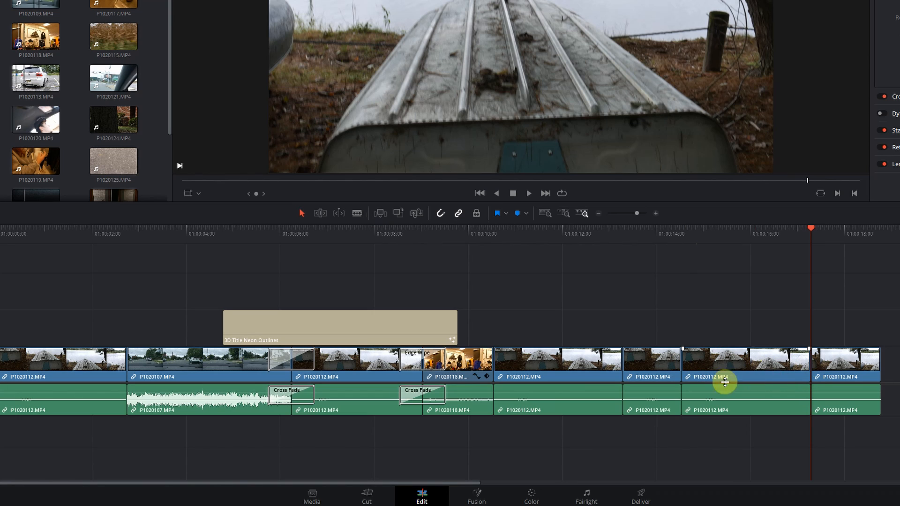
{"action": "left_click", "coordinate": [741, 366]}
{"action": "key", "text": "BackSpace"}
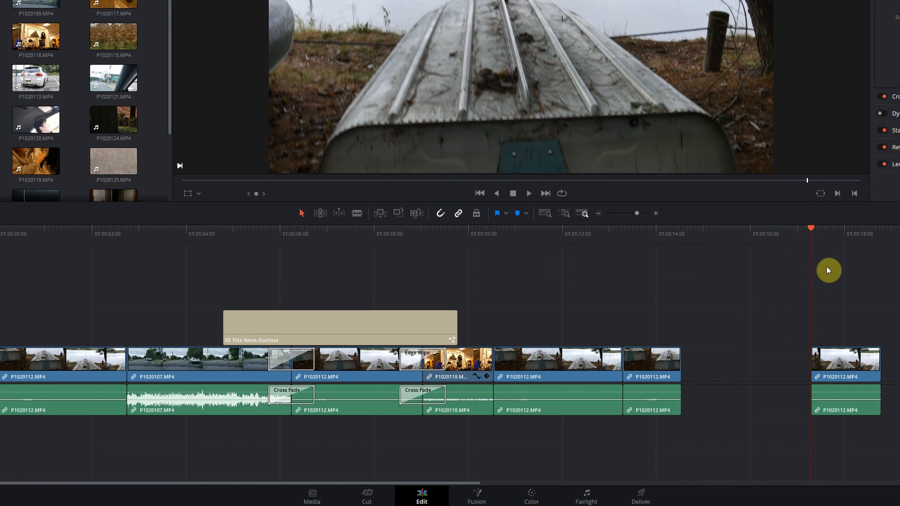
Step: Overwrite the timeline with P1020112.MP4 starting partway through the short clip before the gap
{"action": "left_click_drag", "start_coordinate": [810, 230], "coordinate": [650, 255]}
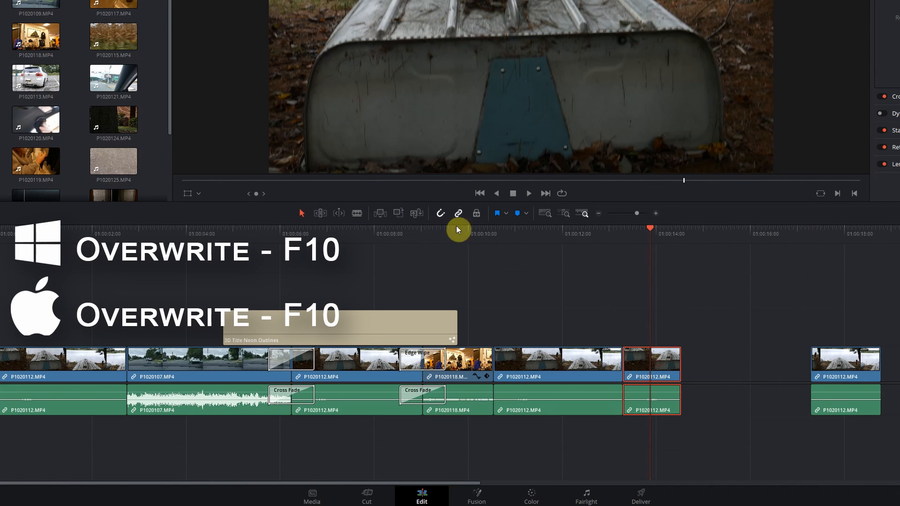
{"action": "left_click", "coordinate": [398, 213]}
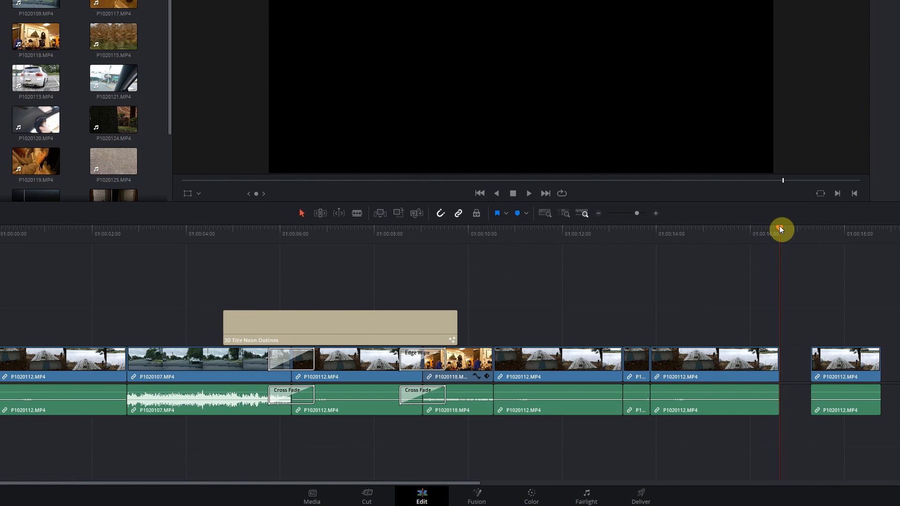
Step: Replace the remaining short clip with P1020112.MP4, and close the gap before the last clip
{"action": "left_click_drag", "start_coordinate": [779, 228], "coordinate": [638, 263]}
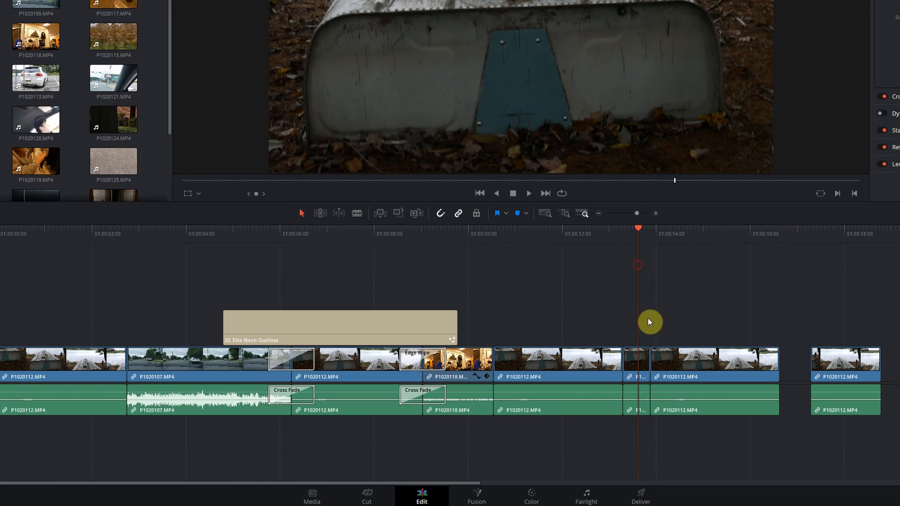
{"action": "left_click", "coordinate": [636, 363]}
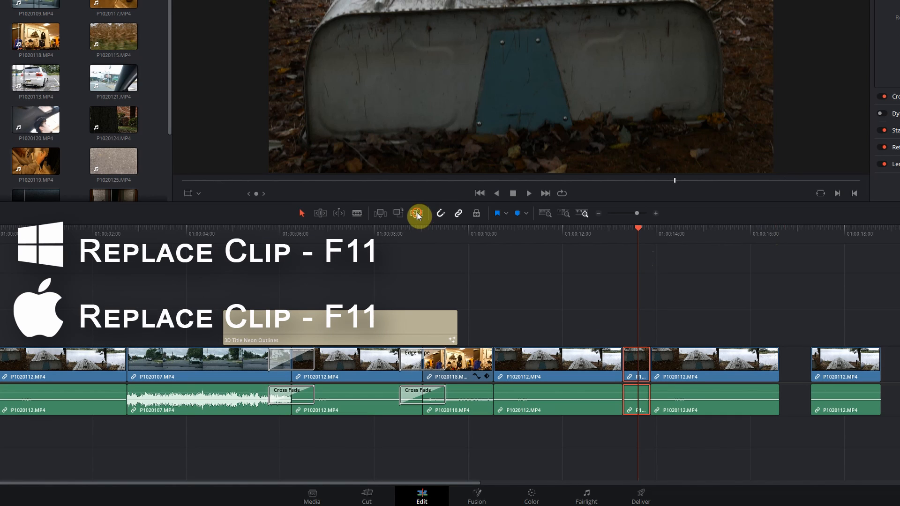
{"action": "left_click", "coordinate": [417, 213]}
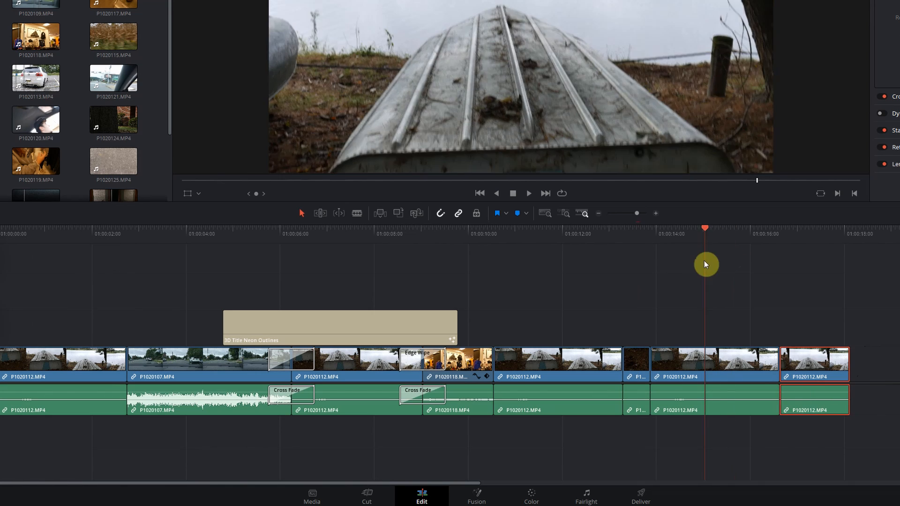
Step: Delete the long clip before the last one without closing the gap, and undo the deletion
{"action": "left_click_drag", "start_coordinate": [704, 260], "coordinate": [692, 310]}
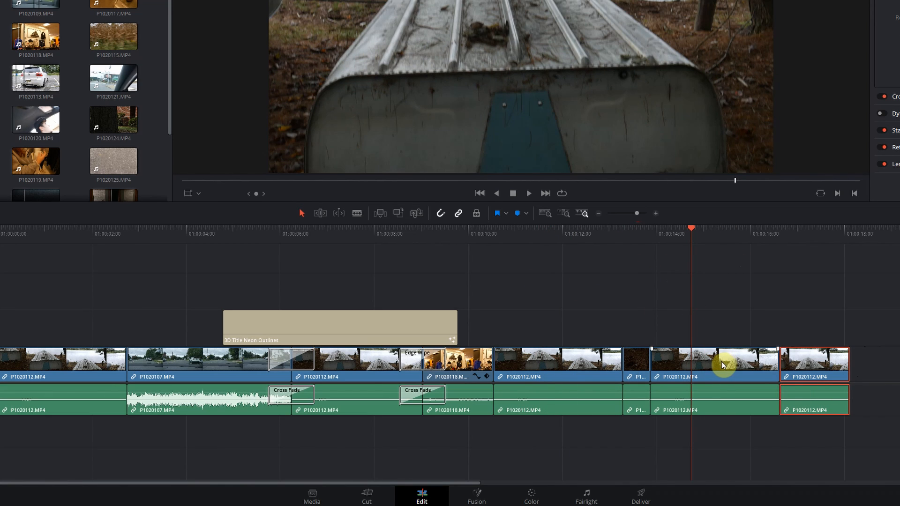
{"action": "left_click", "coordinate": [713, 362]}
{"action": "key", "text": "BackSpace"}
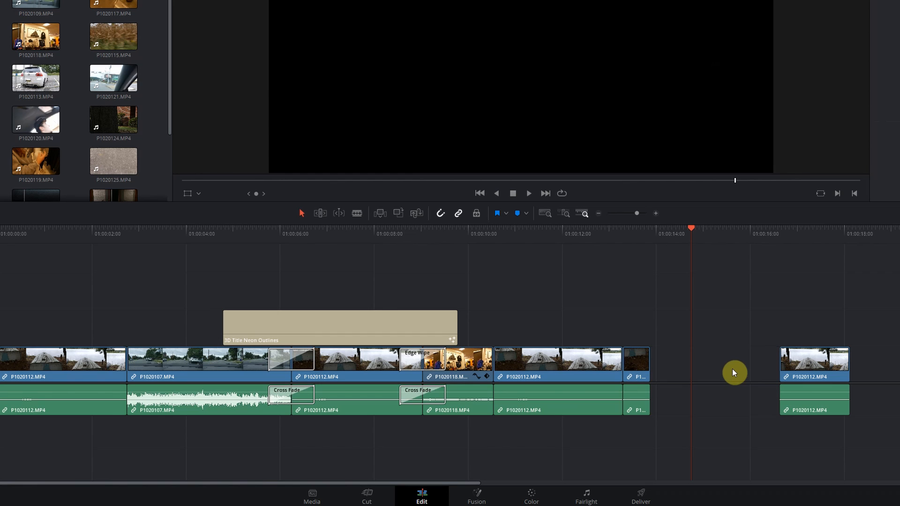
{"action": "key", "text": "ctrl+z"}
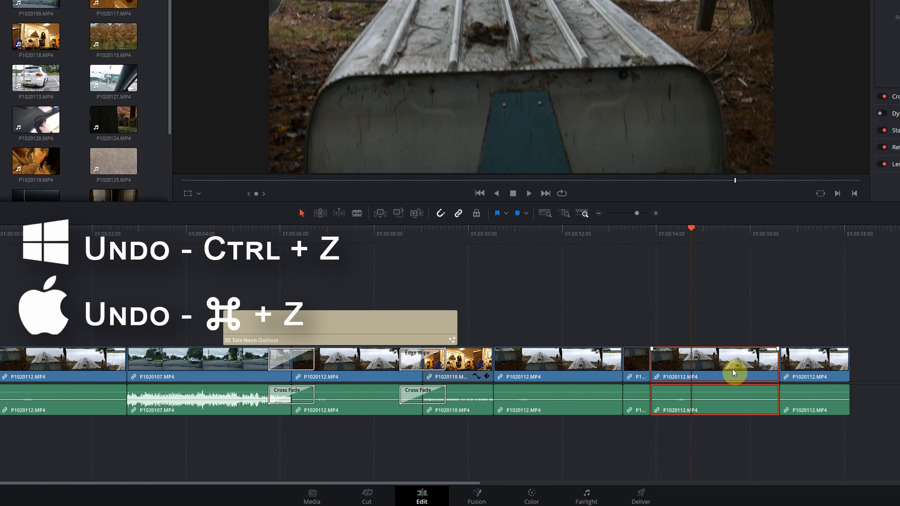
Step: Ripple-delete the long clip before the last one, and trim the end of the last clip slightly shorter in Selection Mode
{"action": "key", "text": "Delete"}
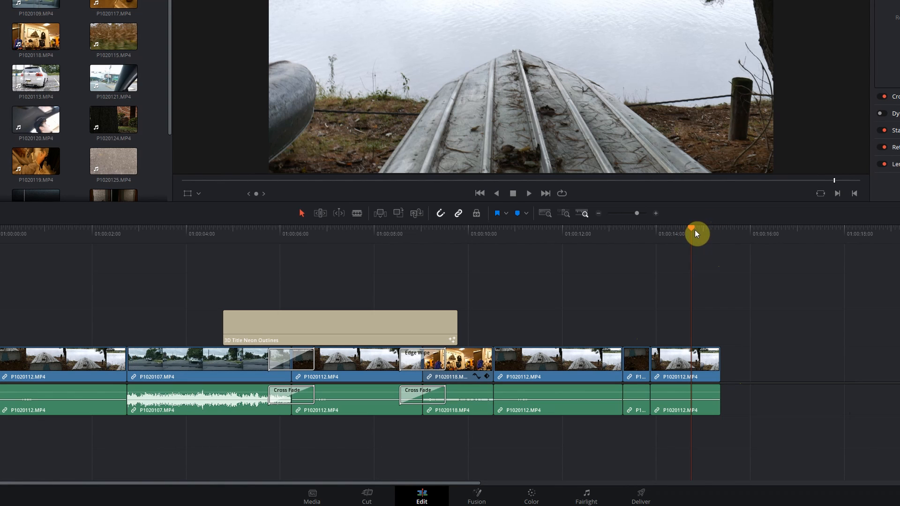
{"action": "key", "text": "shift+v"}
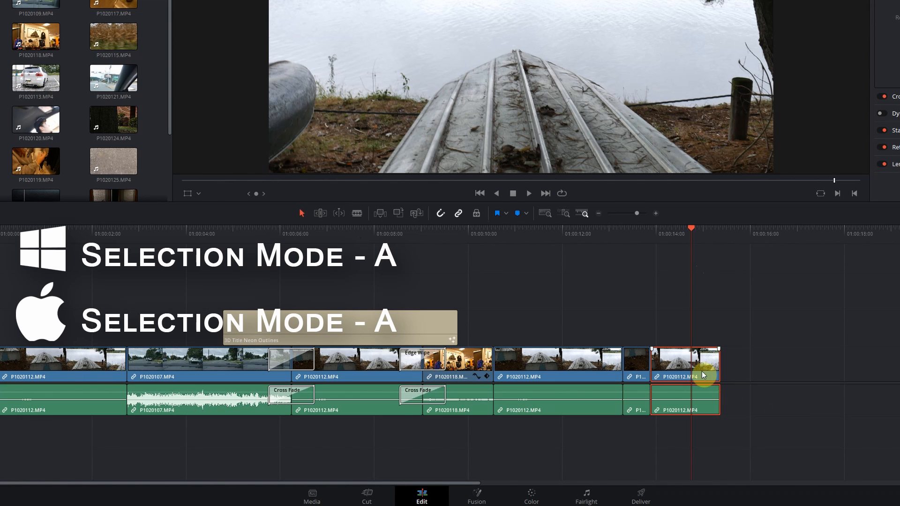
{"action": "mouse_move", "coordinate": [702, 372]}
{"action": "left_mouse_down"}
{"action": "mouse_move", "coordinate": [776, 376]}
{"action": "mouse_move", "coordinate": [725, 378]}
{"action": "mouse_move", "coordinate": [772, 384]}
{"action": "mouse_move", "coordinate": [693, 388]}
{"action": "mouse_move", "coordinate": [697, 334]}
{"action": "mouse_move", "coordinate": [687, 371]}
{"action": "mouse_move", "coordinate": [809, 364]}
{"action": "mouse_move", "coordinate": [715, 369]}
{"action": "left_mouse_up"}
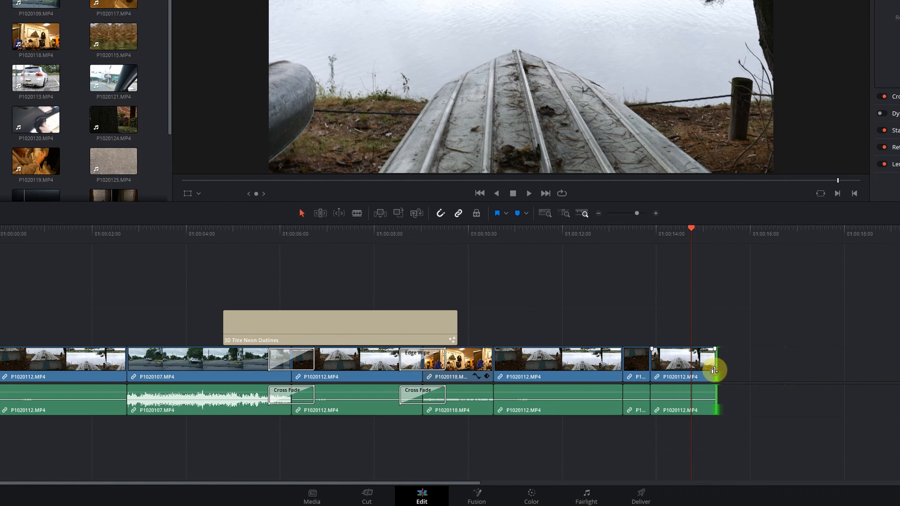
Step: Slip the footage inside the last timeline clip using Trim Edit Mode
{"action": "left_click", "coordinate": [321, 214]}
{"action": "mouse_move", "coordinate": [689, 363]}
{"action": "left_mouse_down"}
{"action": "mouse_move", "coordinate": [646, 361]}
{"action": "mouse_move", "coordinate": [687, 367]}
{"action": "left_mouse_up"}
{"action": "left_click_drag", "start_coordinate": [687, 453], "coordinate": [722, 477]}
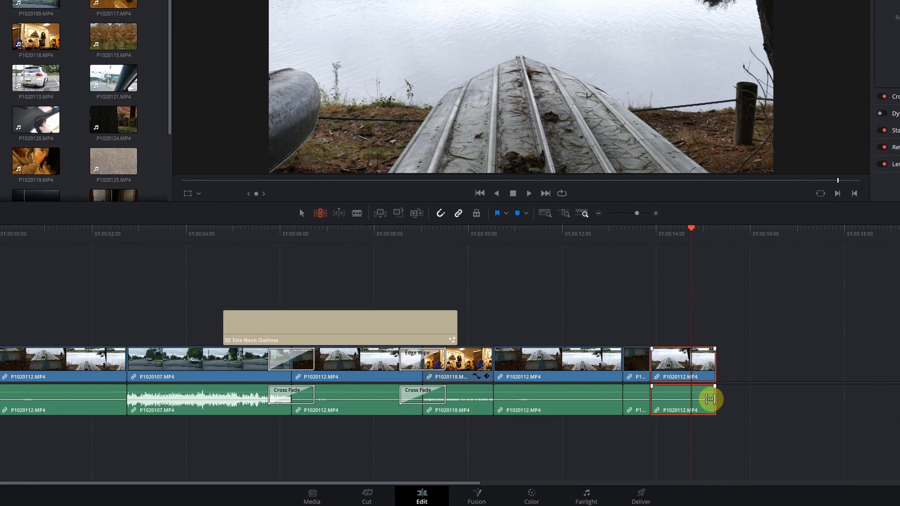
Step: Split the last timeline clip just before the playhead with the blade, and undo the split
{"action": "left_click", "coordinate": [359, 215]}
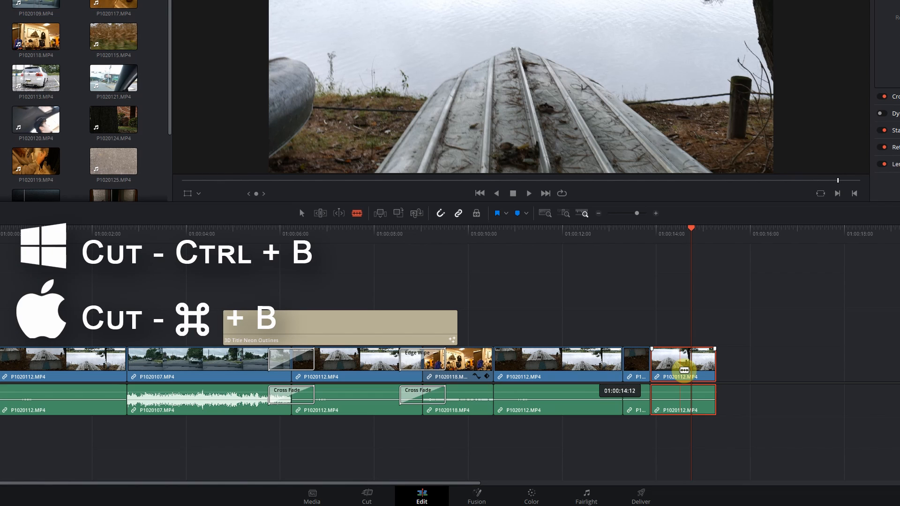
{"action": "left_click", "coordinate": [680, 370]}
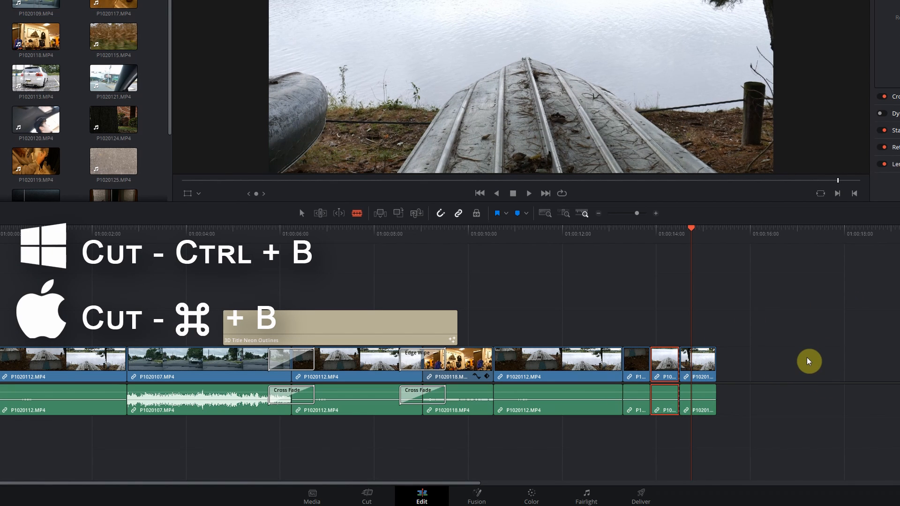
{"action": "key", "text": "ctrl+z"}
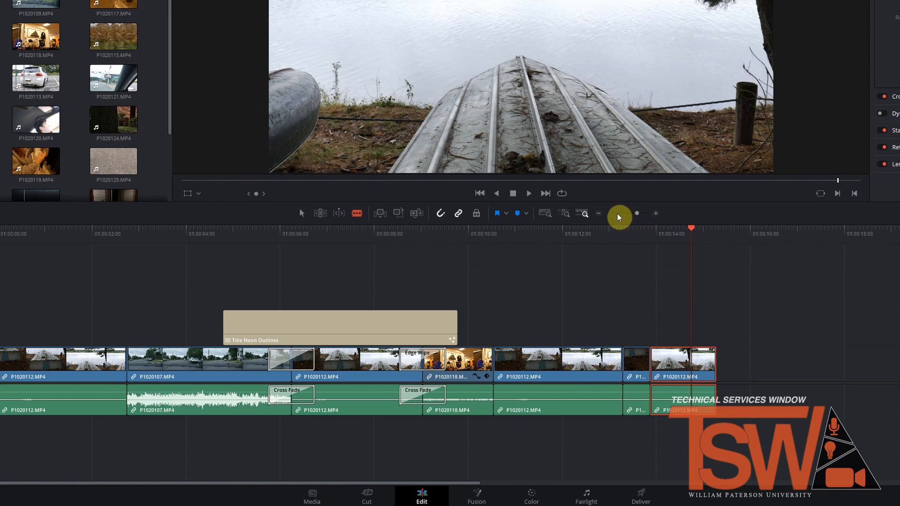
Step: Zoom the timeline in and out around the playhead, ending with a close view of the last clip
{"action": "left_click_drag", "start_coordinate": [637, 213], "coordinate": [638, 215]}
{"action": "key", "text": "ctrl+minus"}
{"action": "key", "text": "ctrl+equal"}
{"action": "key", "text": "ctrl+equal"}
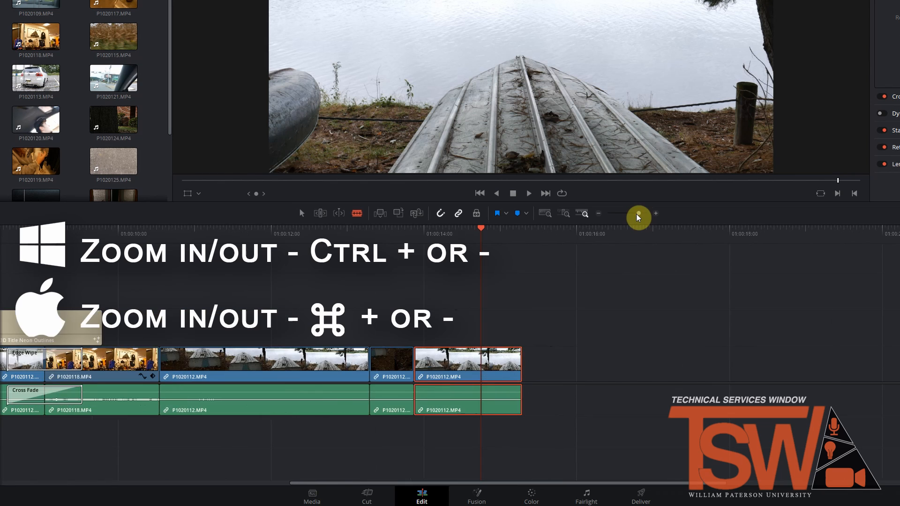
{"action": "key", "text": "ctrl+minus"}
{"action": "key", "text": "ctrl+equal"}
{"action": "key", "text": "ctrl+equal"}
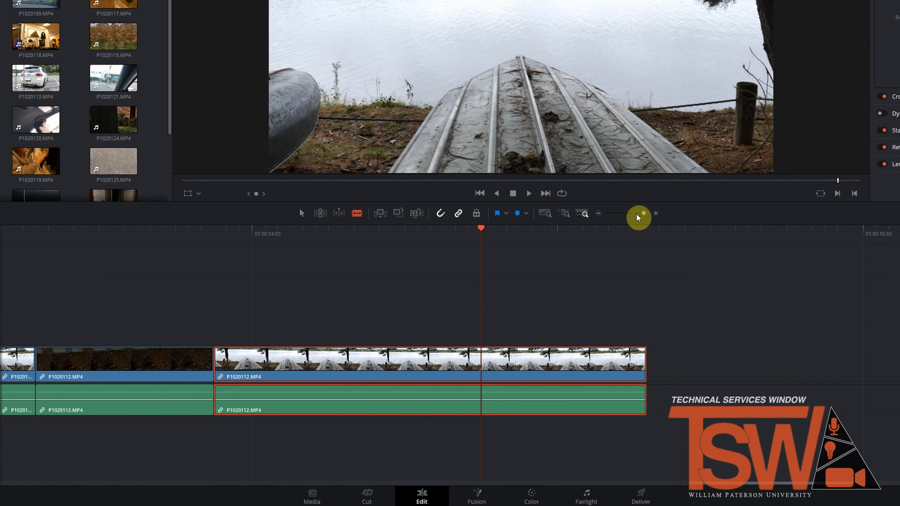
Step: Copy the last timeline clip, paste it at the playhead on Video 1, and undo the paste
{"action": "left_click", "coordinate": [618, 290]}
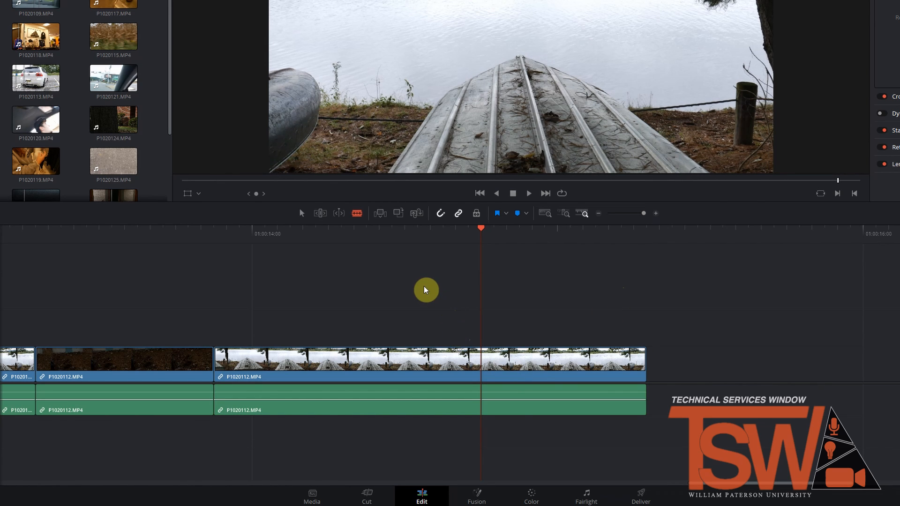
{"action": "left_click", "coordinate": [427, 362]}
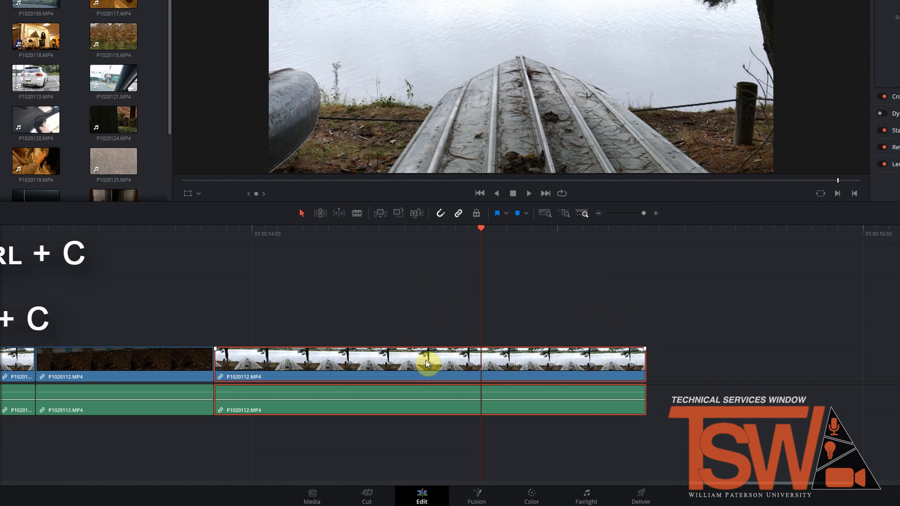
{"action": "key", "text": "ctrl+v"}
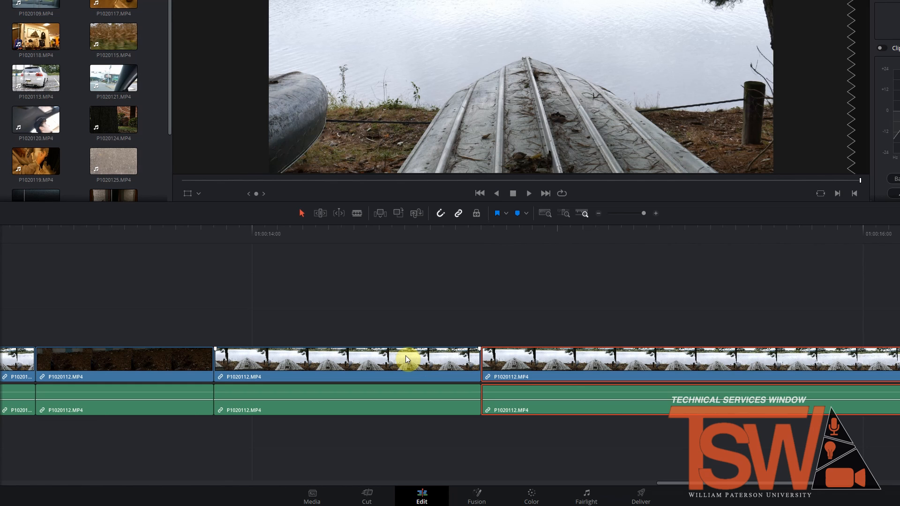
{"action": "key", "text": "ctrl+z"}
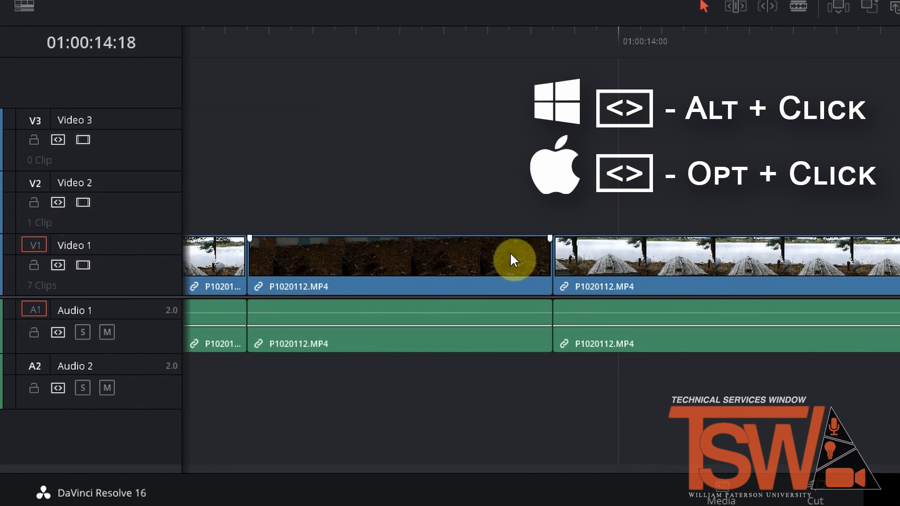
Step: Limit auto track selection to Video 2 and Audio 2, and paste the copied clip onto those tracks at 01:00:14:18
{"action": "left_click", "coordinate": [59, 202], "text": "alt"}
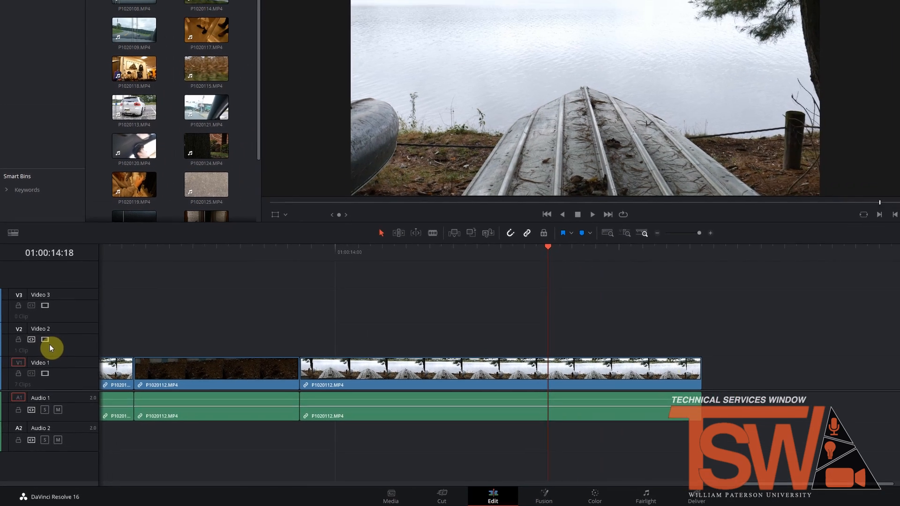
{"action": "key", "text": "ctrl+v"}
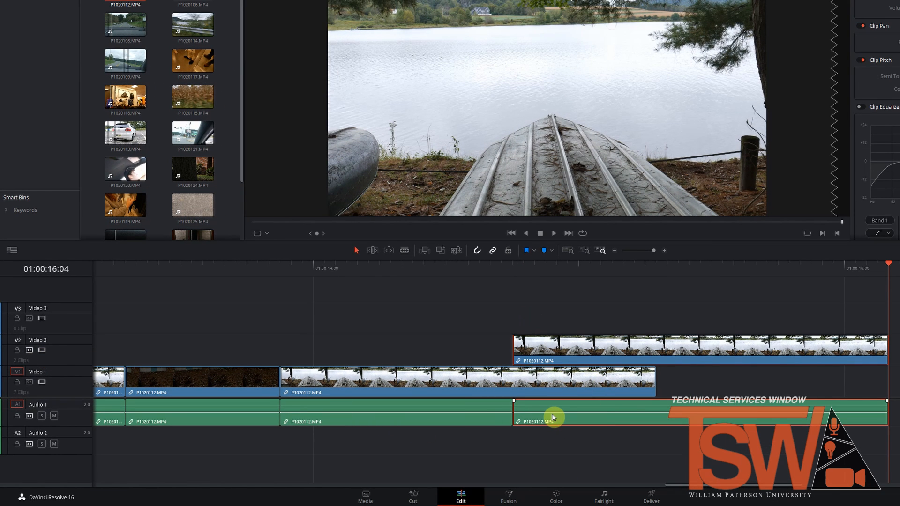
{"action": "key", "text": "ctrl+z"}
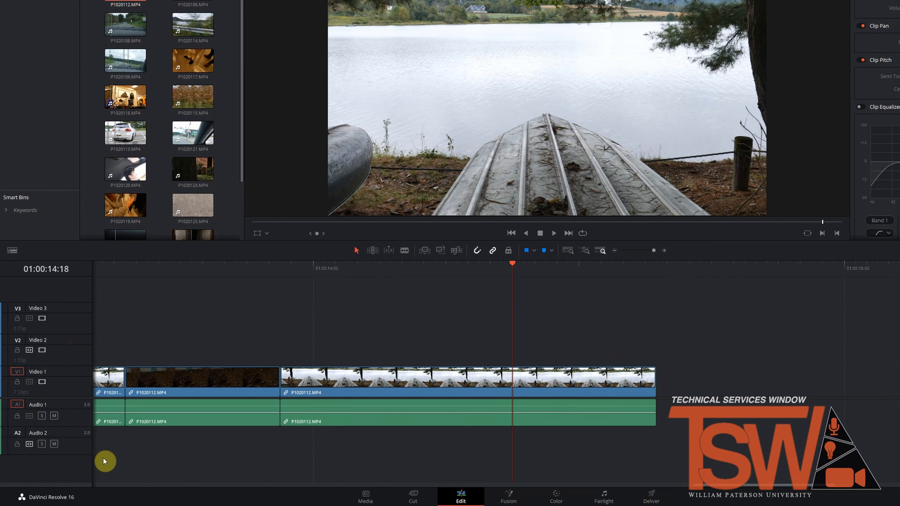
{"action": "key", "text": "ctrl+v"}
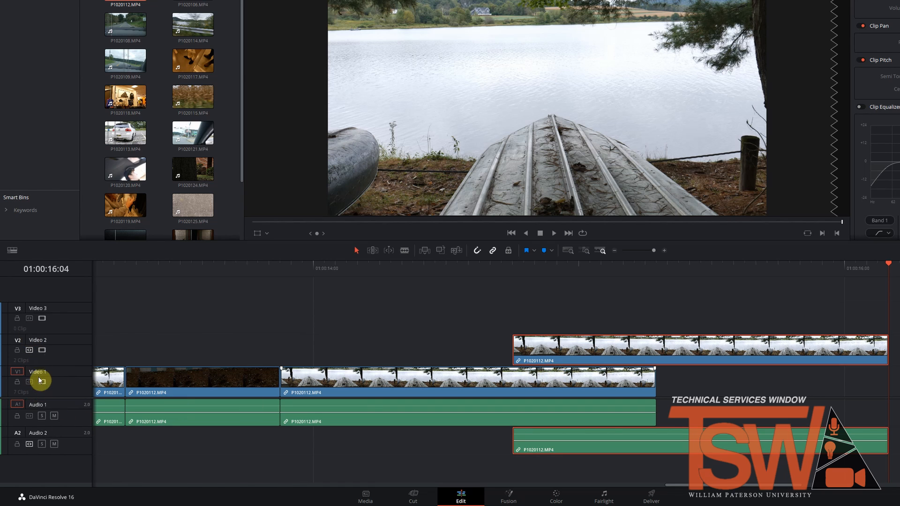
Step: Turn auto track selection back on for all video and audio tracks, and deselect the pasted clip
{"action": "left_click", "coordinate": [30, 350], "text": "alt"}
{"action": "left_click", "coordinate": [30, 415]}
{"action": "left_click", "coordinate": [667, 306]}
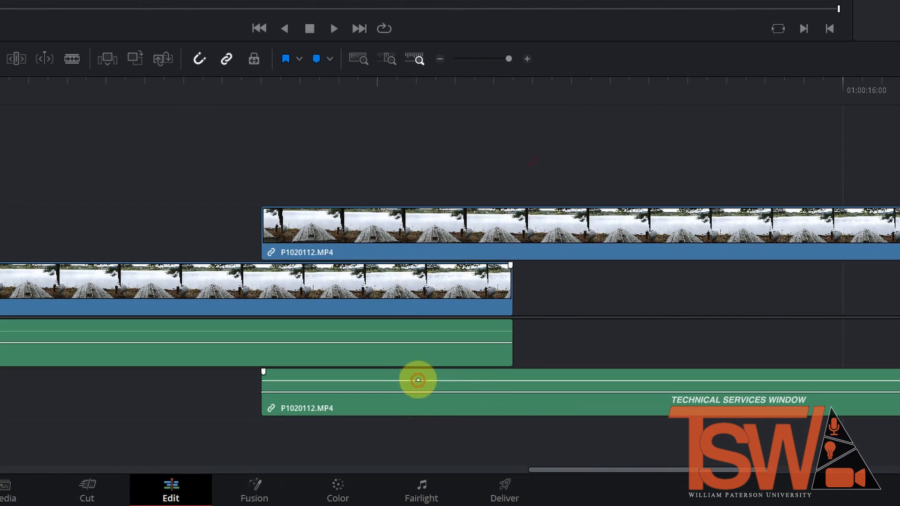
Step: Raise the volume of the audio clip on Audio 2 and add a short fade-in at its start
{"action": "left_click_drag", "start_coordinate": [578, 434], "coordinate": [583, 421]}
{"action": "left_click_drag", "start_coordinate": [423, 370], "coordinate": [429, 367]}
{"action": "left_click_drag", "start_coordinate": [262, 370], "coordinate": [298, 370]}
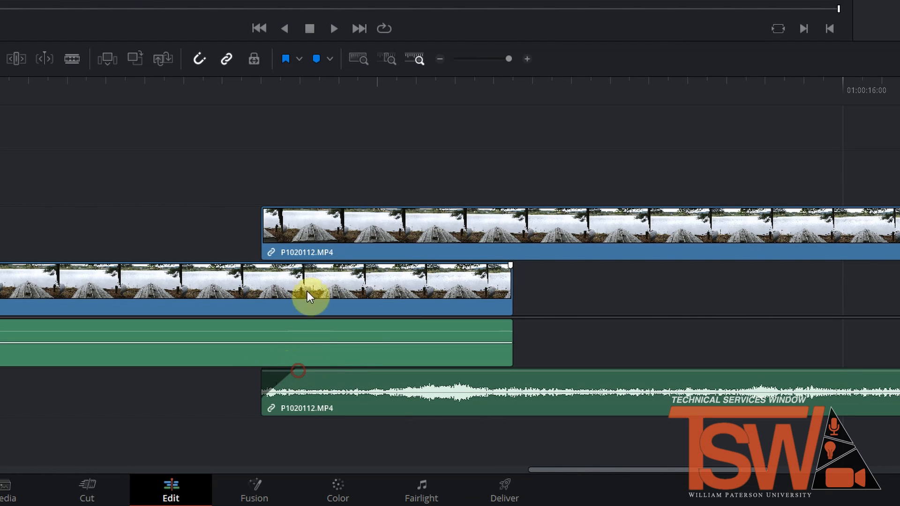
Step: Add a video fade-in at the start of the clip on Video 2, with the playhead at the clip's start, and lengthen the fade
{"action": "left_click_drag", "start_coordinate": [263, 209], "coordinate": [301, 211]}
{"action": "left_click", "coordinate": [274, 82]}
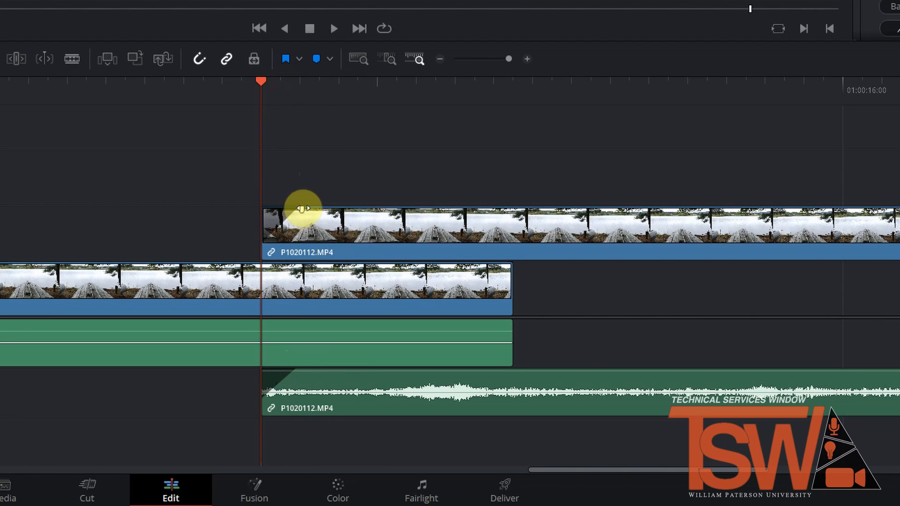
{"action": "left_click_drag", "start_coordinate": [301, 211], "coordinate": [326, 211]}
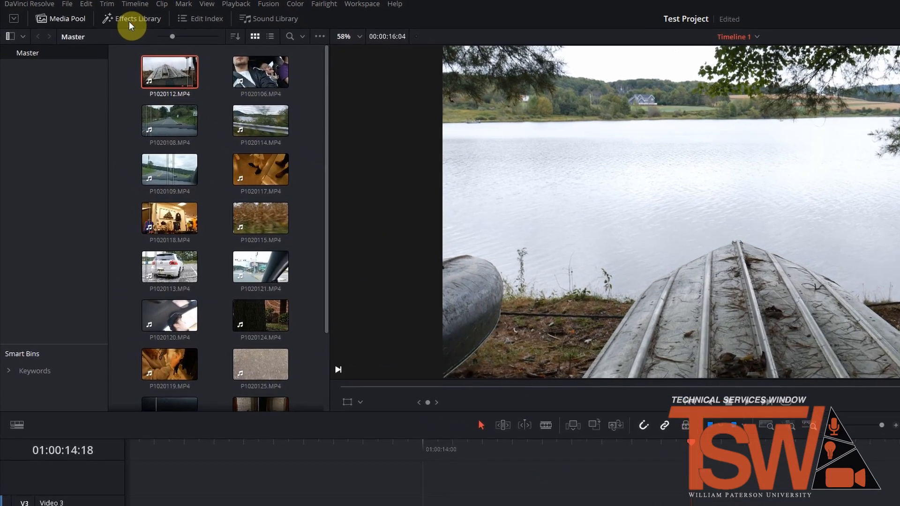
Step: Look through the video transitions and titles, and place a Text title on Video 3 directly above the start of the Video 2 clip
{"action": "left_click", "coordinate": [94, 14]}
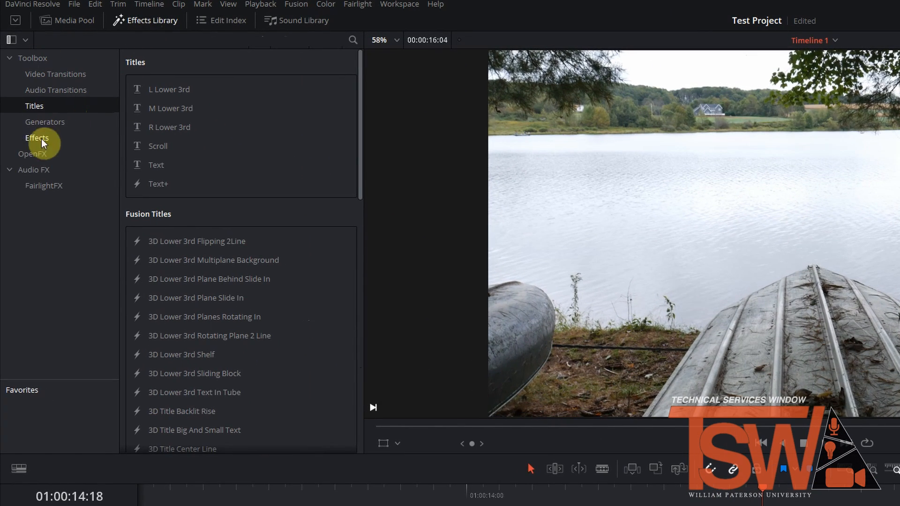
{"action": "left_click", "coordinate": [56, 74]}
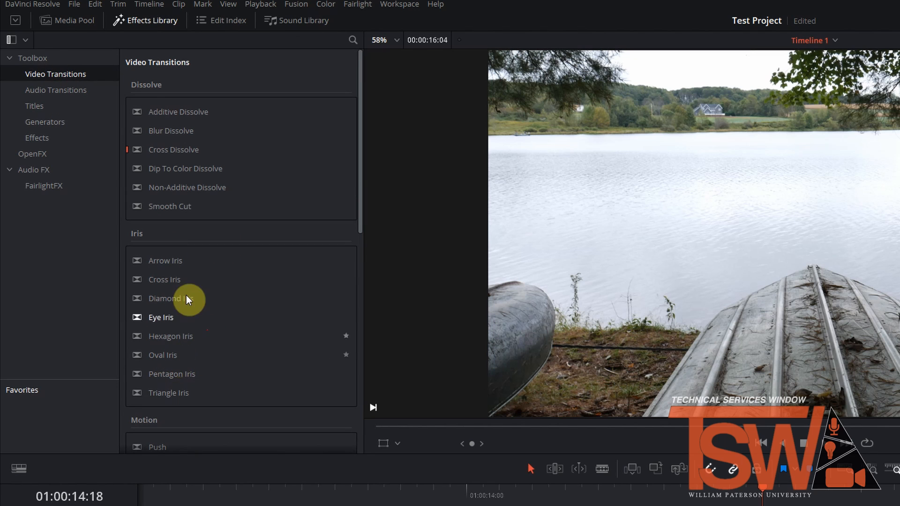
{"action": "left_click", "coordinate": [31, 105]}
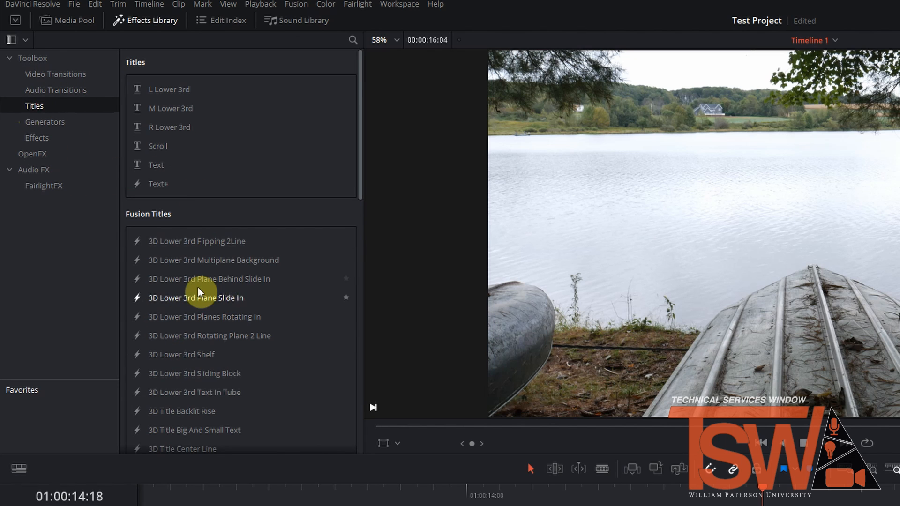
{"action": "left_click_drag", "start_coordinate": [154, 166], "coordinate": [278, 474]}
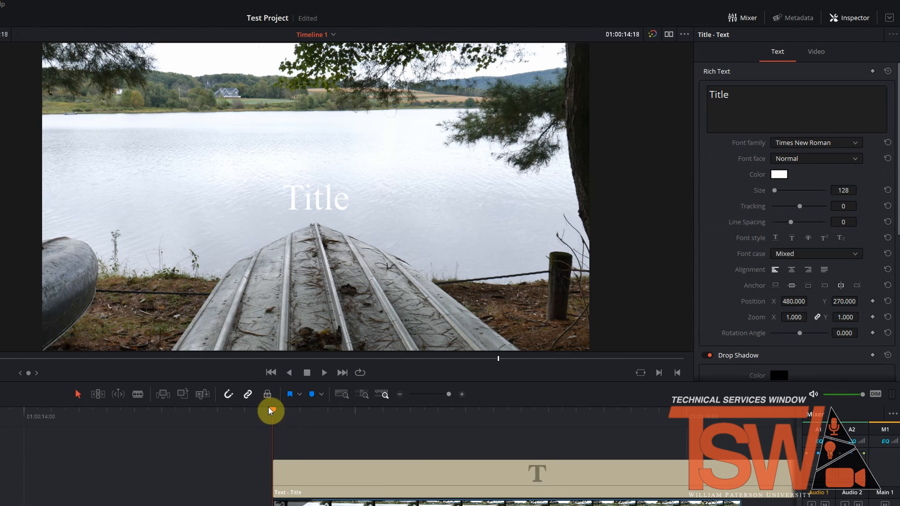
Step: Change the title's text to Boat
{"action": "left_click_drag", "start_coordinate": [771, 96], "coordinate": [686, 95]}
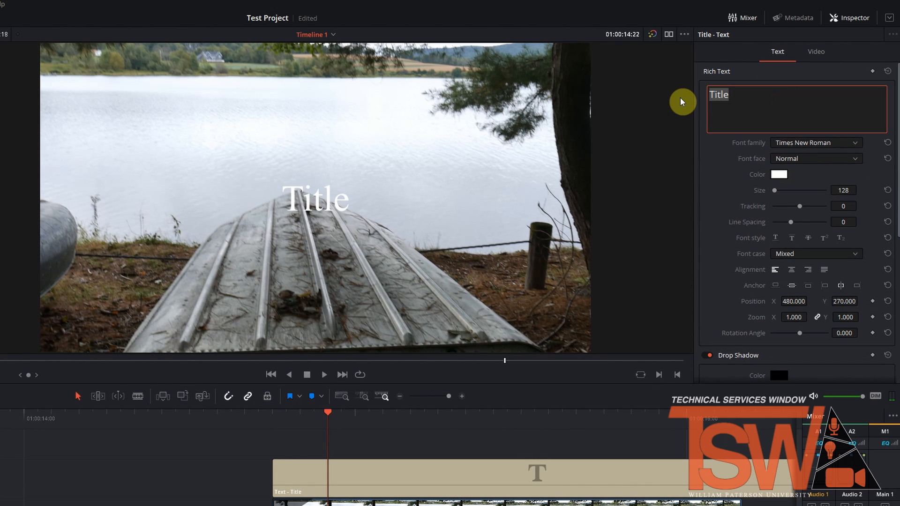
{"action": "key", "text": "BackSpace"}
{"action": "type", "text": "Boats"}
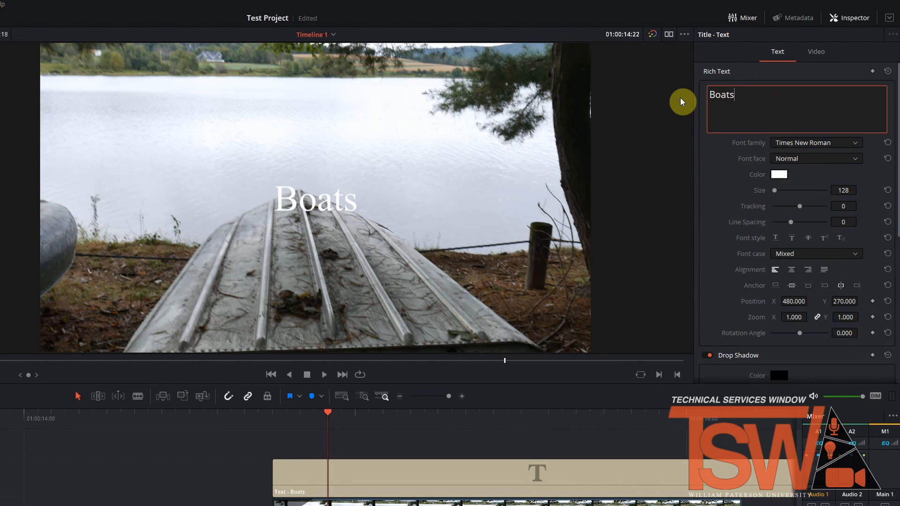
{"action": "key", "text": "BackSpace"}
{"action": "left_click", "coordinate": [777, 174]}
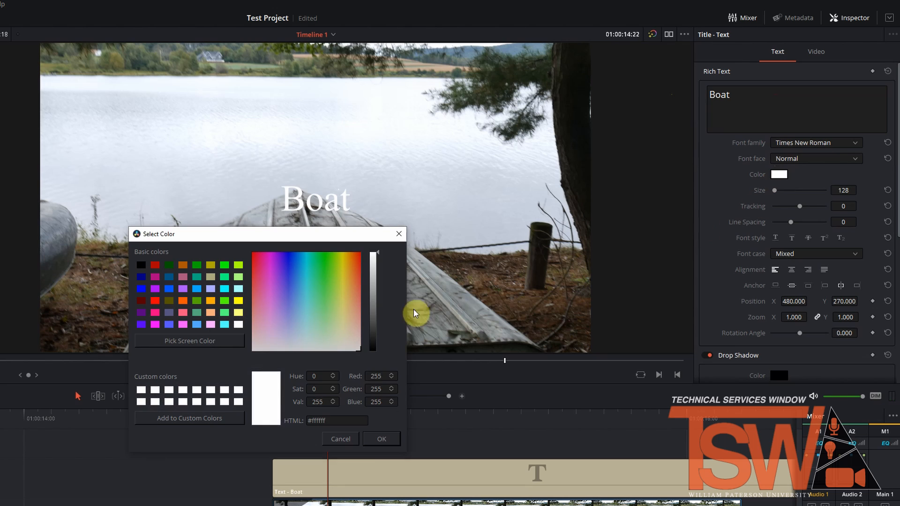
{"action": "left_click", "coordinate": [284, 290]}
{"action": "left_click", "coordinate": [361, 347]}
{"action": "left_click", "coordinate": [340, 266]}
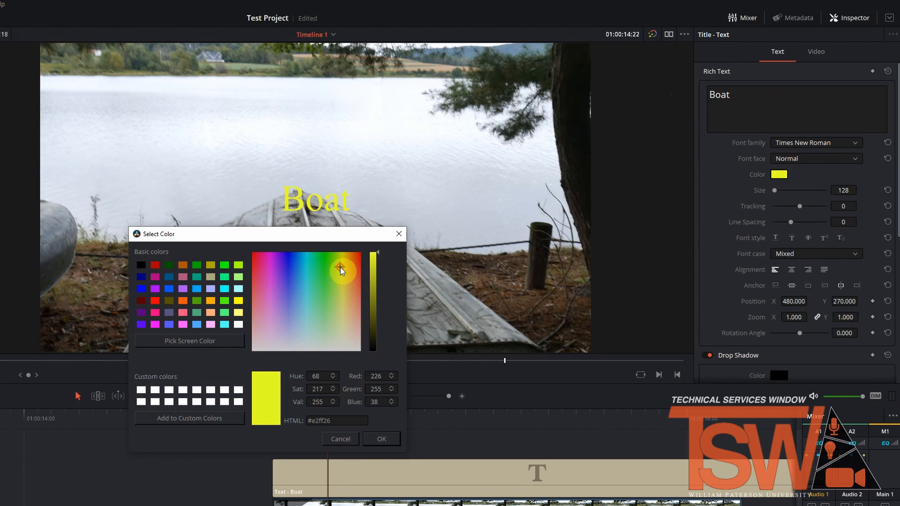
{"action": "left_click", "coordinate": [398, 236]}
Step: Color the Boat title yellow (#ffef0c) and increase its font size until it spans over half the frame width
{"action": "left_click", "coordinate": [779, 174]}
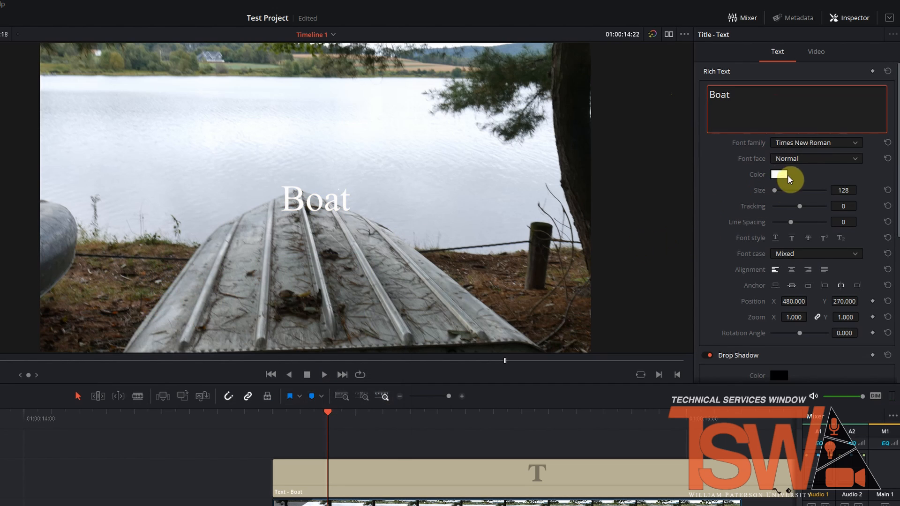
{"action": "left_click", "coordinate": [337, 261]}
{"action": "left_click", "coordinate": [345, 258]}
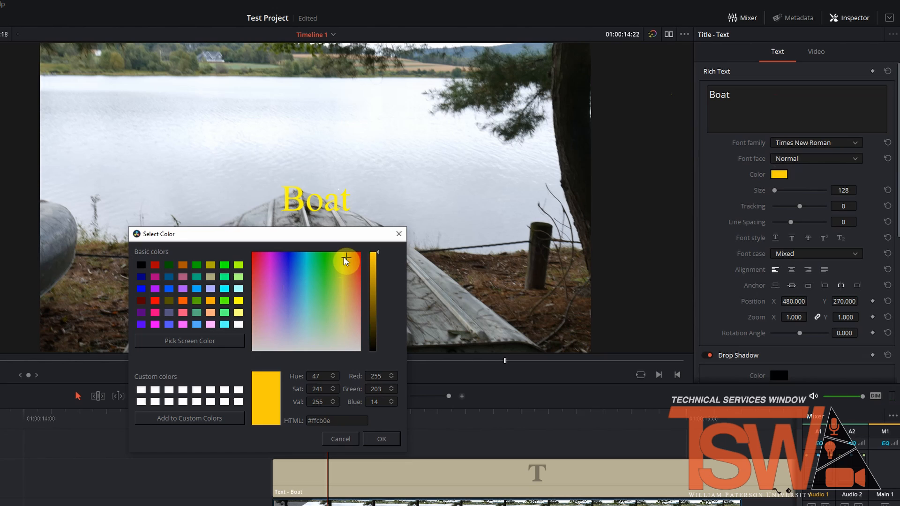
{"action": "left_click", "coordinate": [380, 439]}
{"action": "left_click_drag", "start_coordinate": [772, 190], "coordinate": [780, 194]}
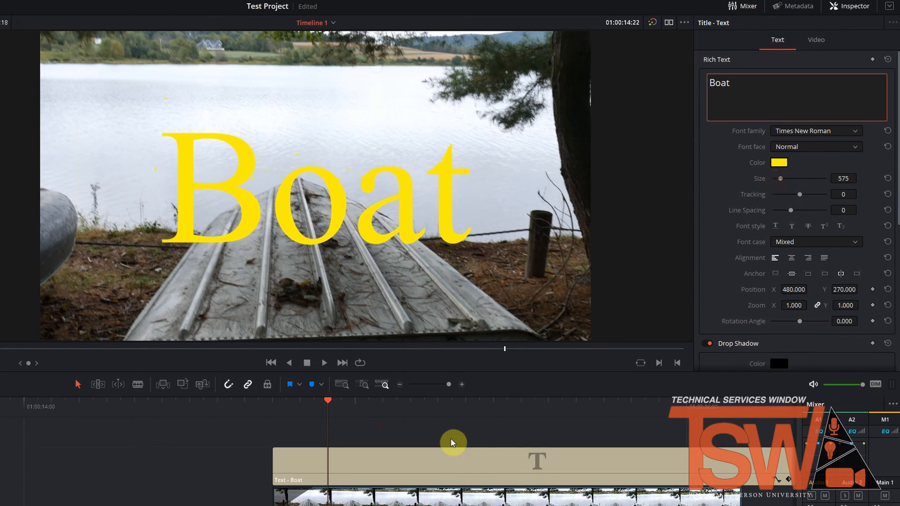
Step: Set the Video 2 clip's zoom to 1.090 and its X position to 5.000
{"action": "left_click", "coordinate": [371, 502]}
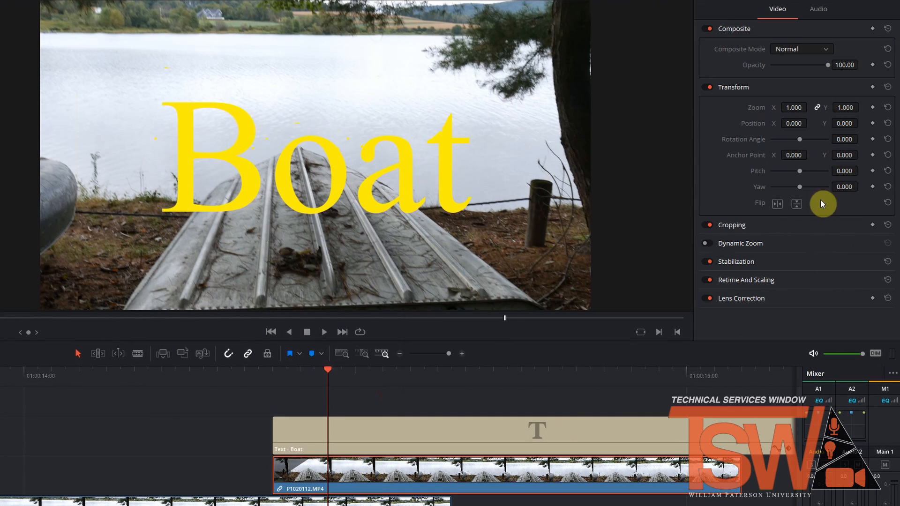
{"action": "left_click_drag", "start_coordinate": [793, 107], "coordinate": [792, 139]}
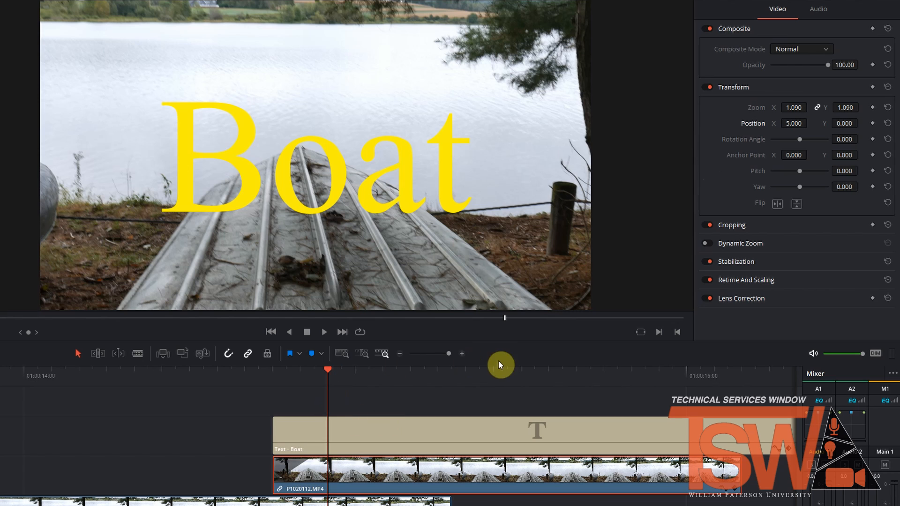
Step: Keyframe the Video 2 clip's zoom at 1.000 at its start and 2.000 where the Video 1 clip ends, and return to the start
{"action": "left_click_drag", "start_coordinate": [329, 373], "coordinate": [272, 374]}
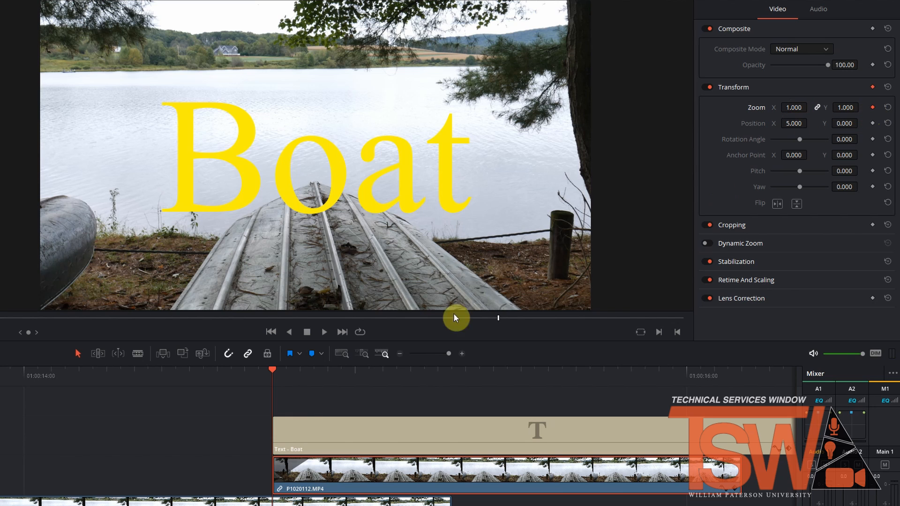
{"action": "left_click_drag", "start_coordinate": [318, 370], "coordinate": [422, 377]}
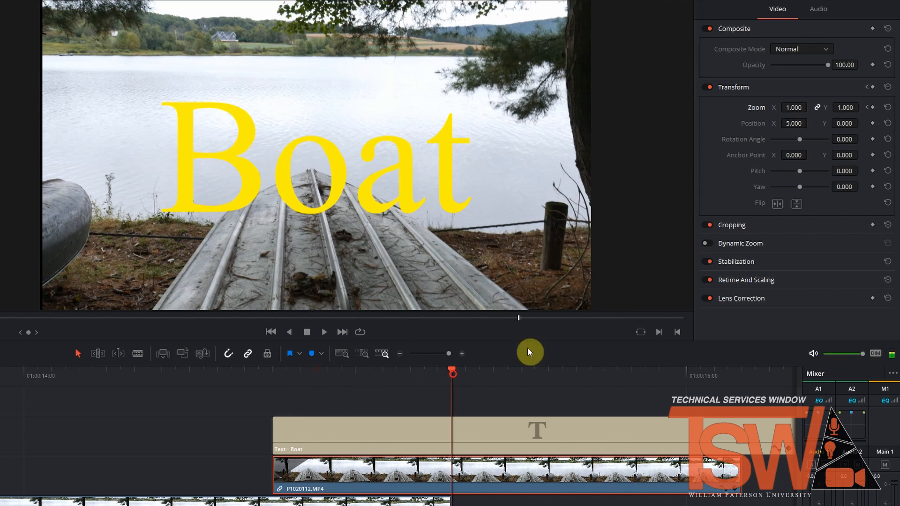
{"action": "left_click", "coordinate": [872, 107]}
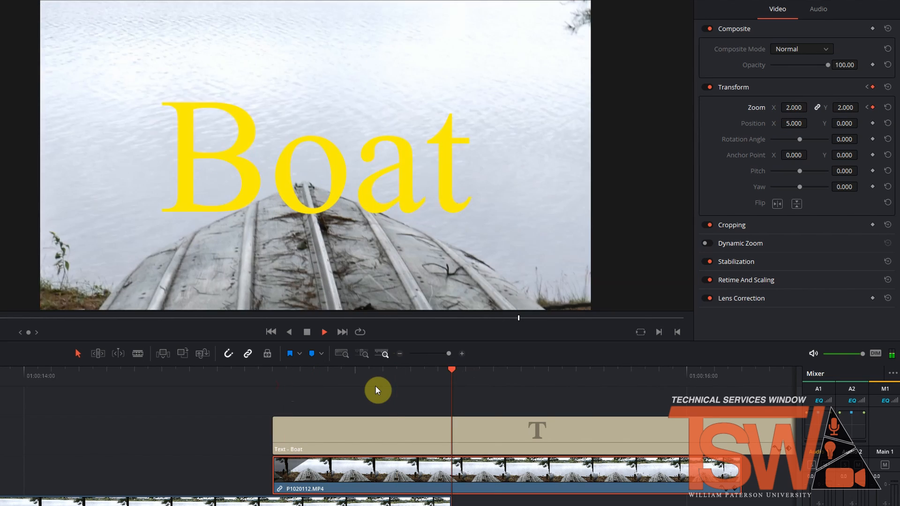
{"action": "left_click", "coordinate": [634, 374]}
{"action": "left_click_drag", "start_coordinate": [634, 372], "coordinate": [283, 417]}
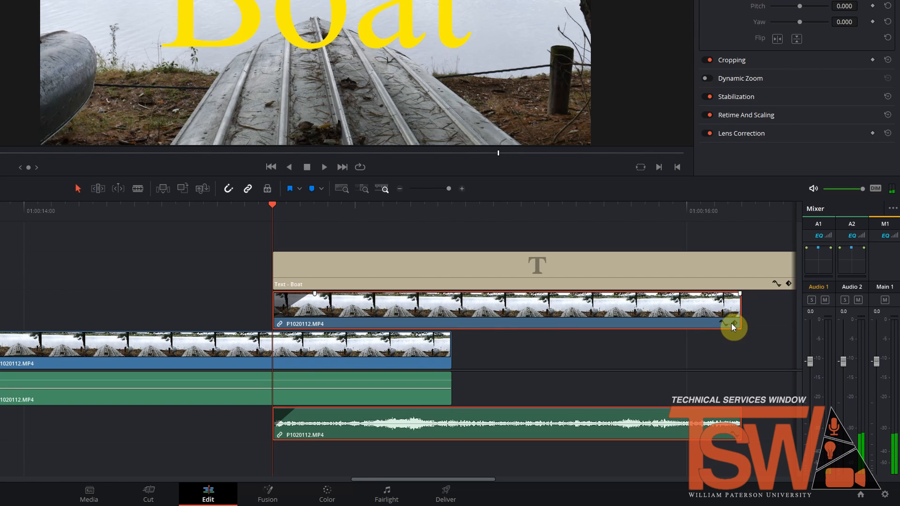
Step: Show the Video 2 clip's keyframe track, shift the second Transform keyframe to just before 01:00:16:00, and return the playhead to the clip's start
{"action": "left_click", "coordinate": [733, 323]}
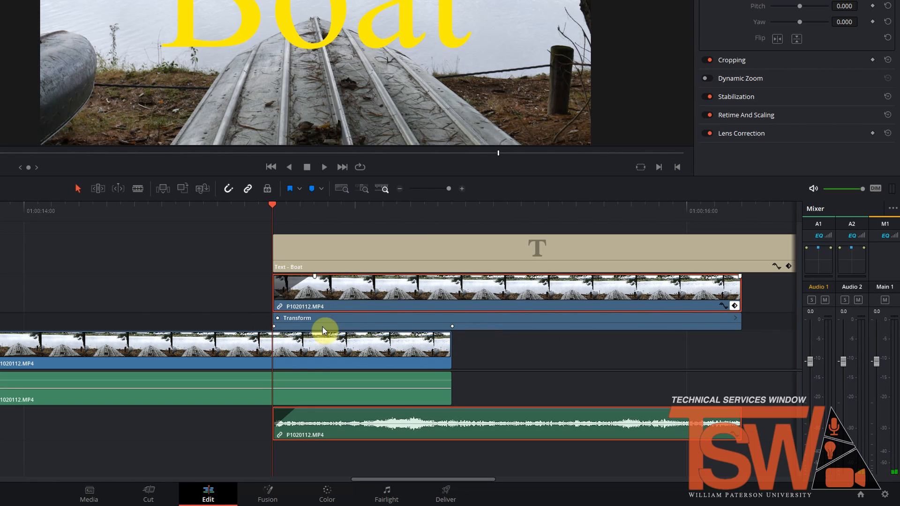
{"action": "left_click_drag", "start_coordinate": [452, 325], "coordinate": [645, 325]}
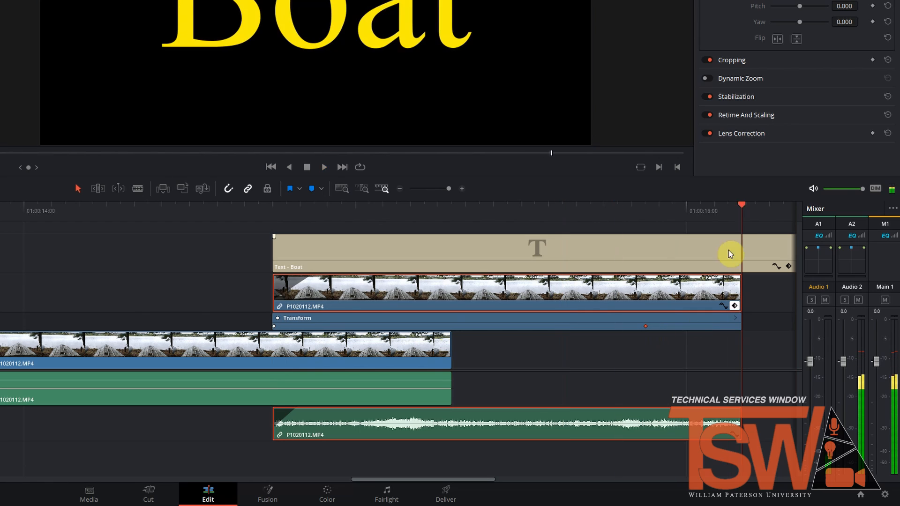
{"action": "left_click_drag", "start_coordinate": [745, 204], "coordinate": [281, 254]}
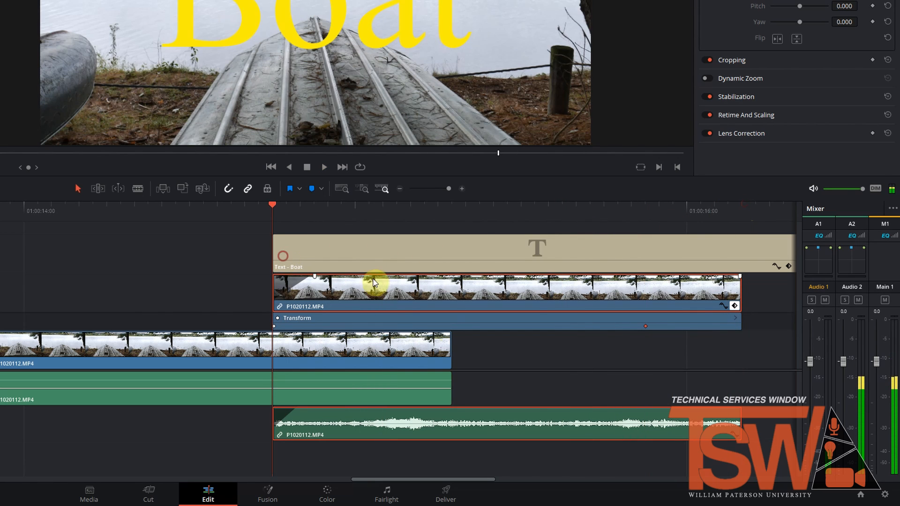
Step: Show the Video 2 clip's Zoom X curve and lower the second keyframe on it
{"action": "left_click", "coordinate": [724, 307]}
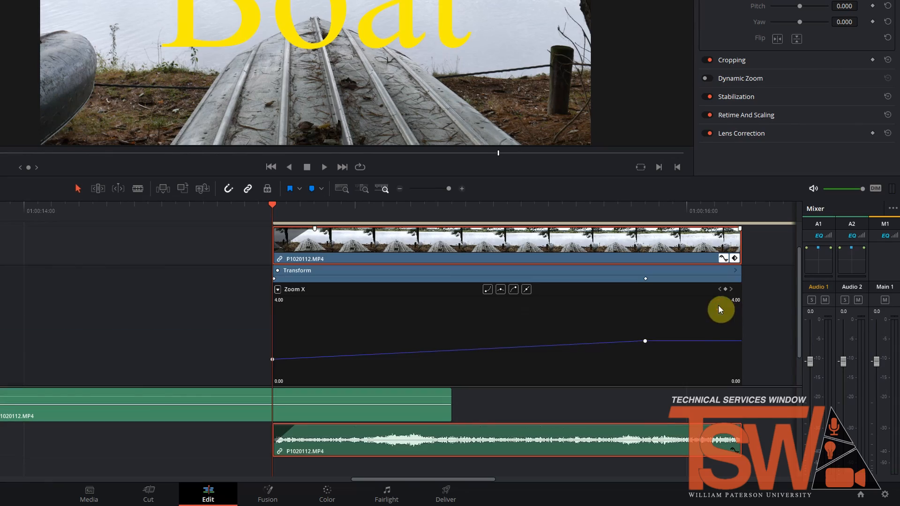
{"action": "mouse_move", "coordinate": [645, 343]}
{"action": "left_click_drag", "start_coordinate": [645, 343], "coordinate": [645, 364]}
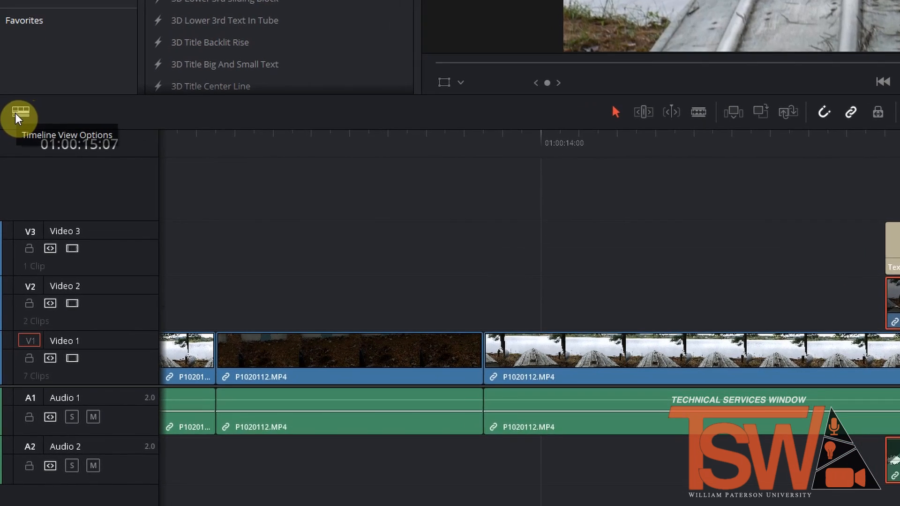
Step: Turn on stacked timelines in the timeline view options
{"action": "left_click", "coordinate": [15, 151]}
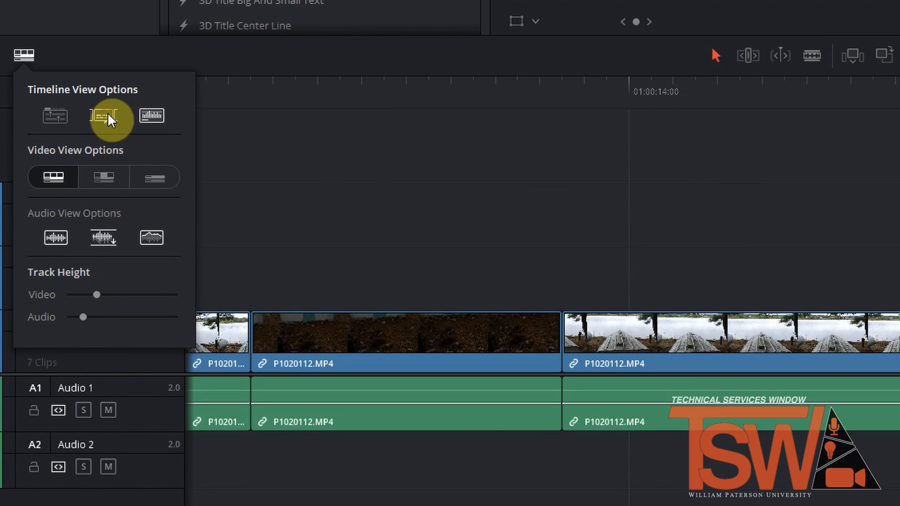
{"action": "left_click", "coordinate": [49, 117]}
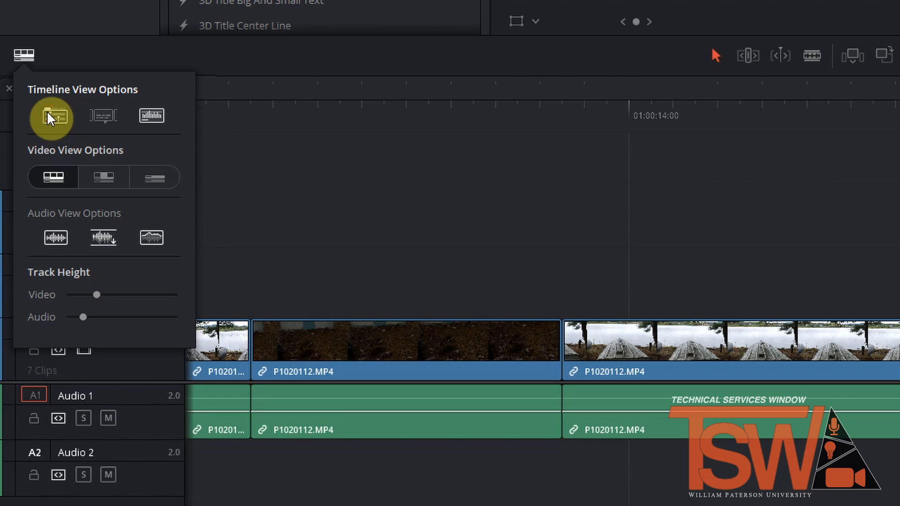
Step: Turn off stacked timelines and try the thumbnail, filmstrip and simple video view modes on the timeline clips
{"action": "left_click", "coordinate": [50, 117]}
{"action": "left_click", "coordinate": [101, 179]}
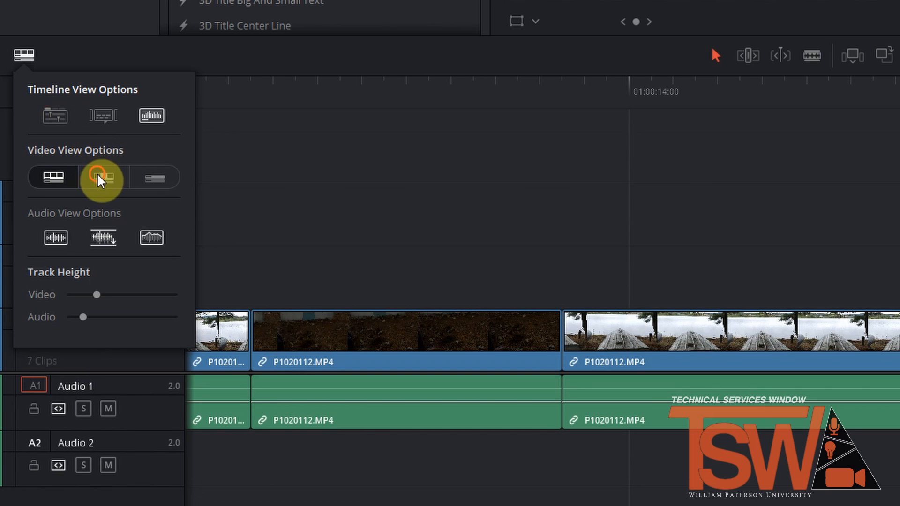
{"action": "left_click", "coordinate": [50, 176]}
{"action": "left_click", "coordinate": [109, 182]}
{"action": "left_click", "coordinate": [147, 187]}
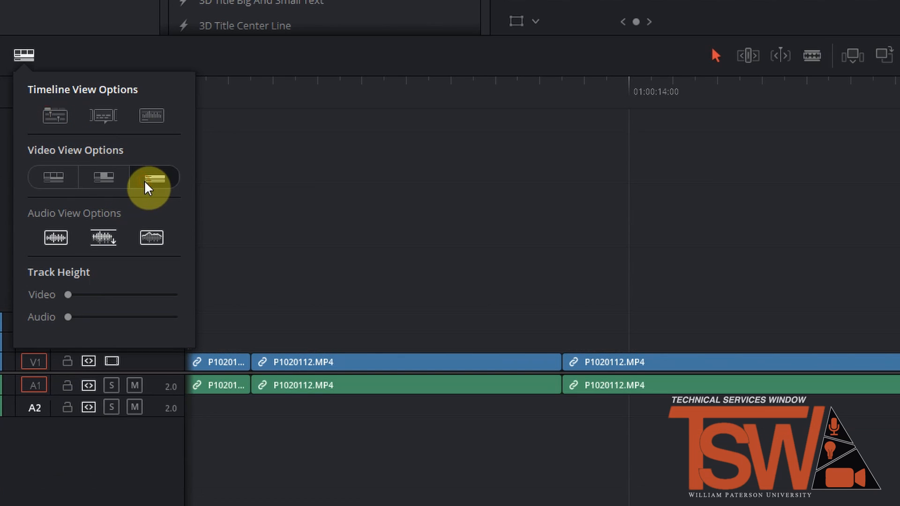
Step: Return the timeline clips to filmstrip view and increase the video track height
{"action": "left_click", "coordinate": [53, 177]}
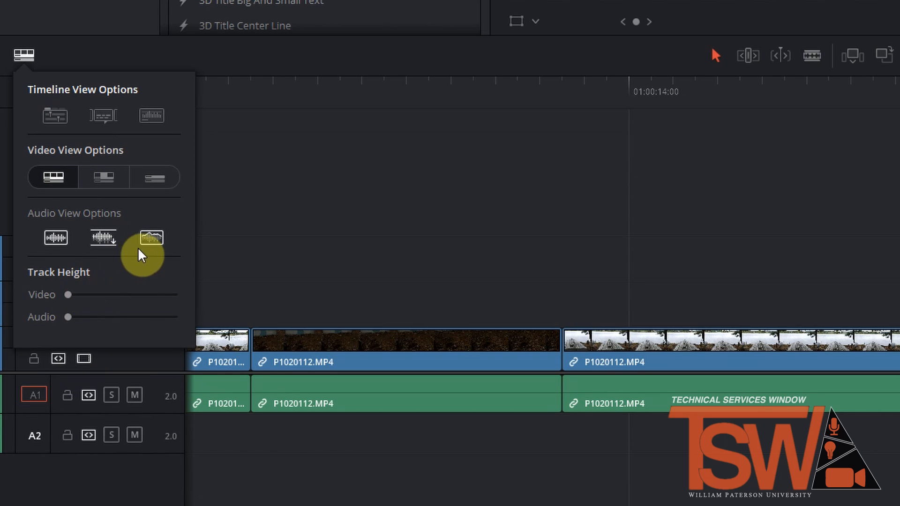
{"action": "left_click_drag", "start_coordinate": [67, 295], "coordinate": [86, 317]}
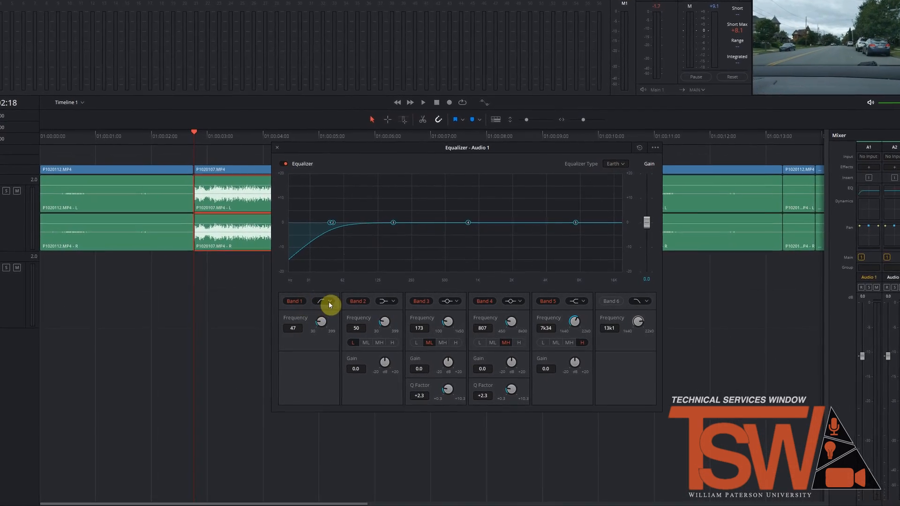
Step: Shape the Audio 1 equalizer with Band 1 at 152, Band 6 enabled at 9k20, and the Band 3 point raised slightly
{"action": "left_click_drag", "start_coordinate": [328, 321], "coordinate": [347, 327]}
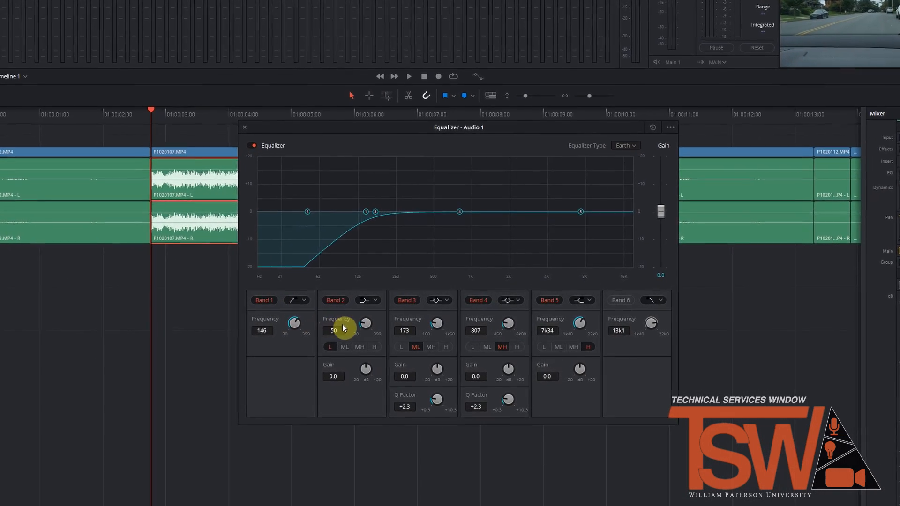
{"action": "left_click", "coordinate": [638, 299]}
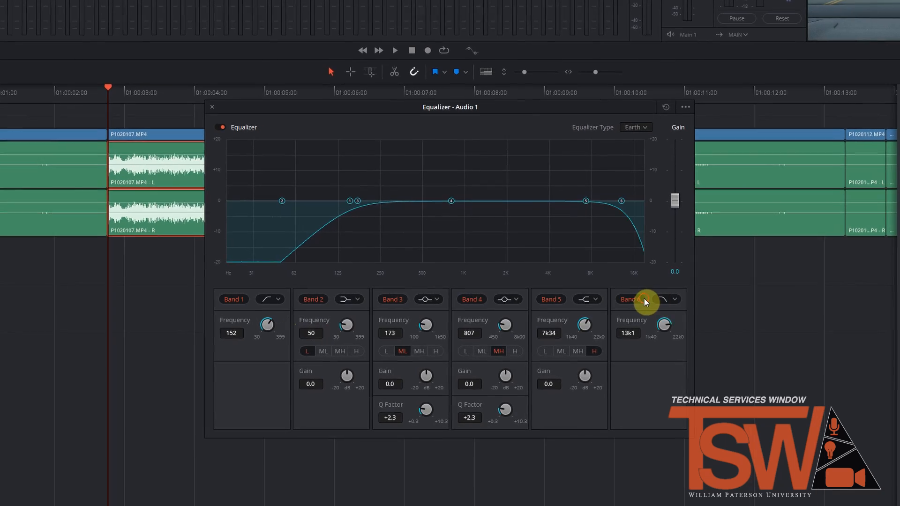
{"action": "mouse_move", "coordinate": [665, 324]}
{"action": "left_mouse_down"}
{"action": "mouse_move", "coordinate": [653, 323]}
{"action": "mouse_move", "coordinate": [662, 325]}
{"action": "left_mouse_up"}
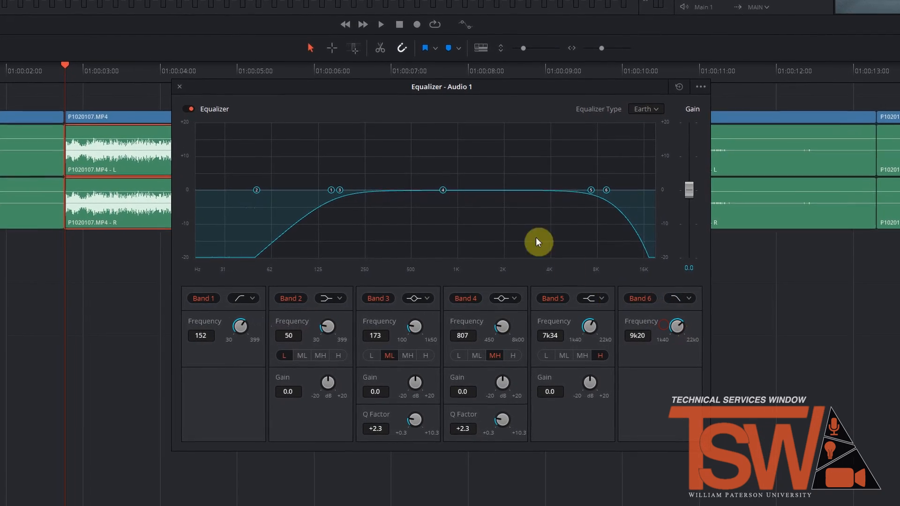
{"action": "left_click_drag", "start_coordinate": [344, 192], "coordinate": [354, 188]}
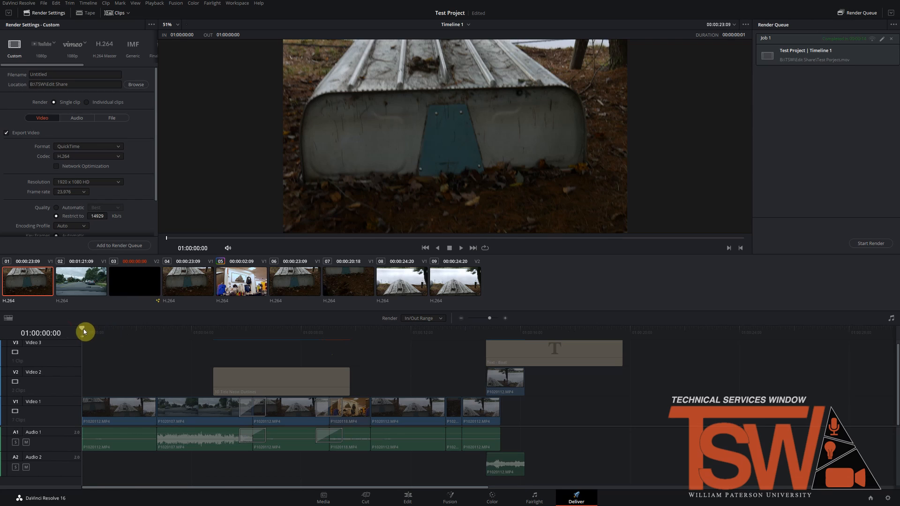
Step: Extend the render range from the timeline start to the end of the Boat title and set rendering to Entire Timeline
{"action": "left_click_drag", "start_coordinate": [84, 332], "coordinate": [619, 370]}
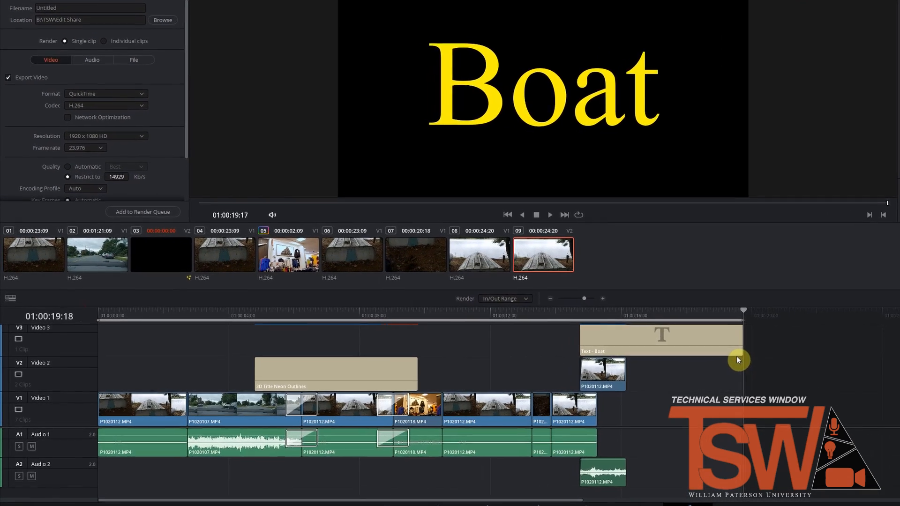
{"action": "left_click", "coordinate": [525, 300]}
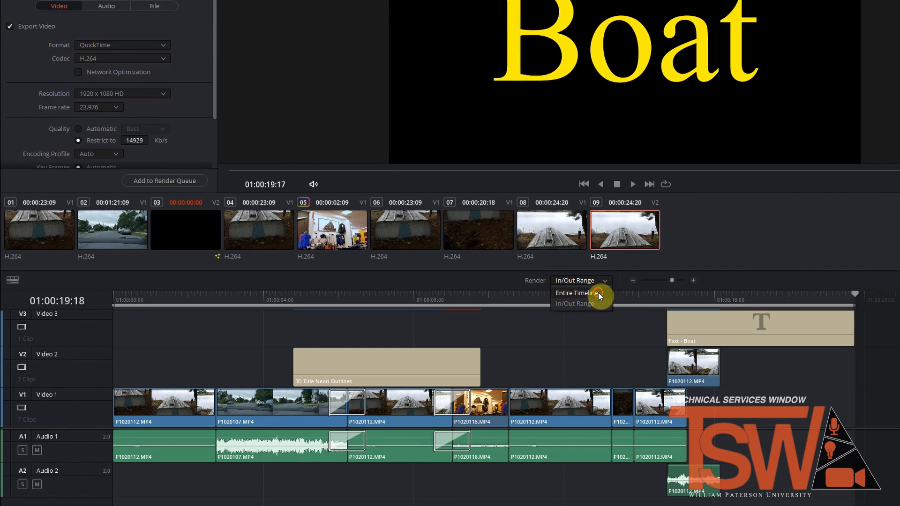
{"action": "left_click", "coordinate": [597, 293]}
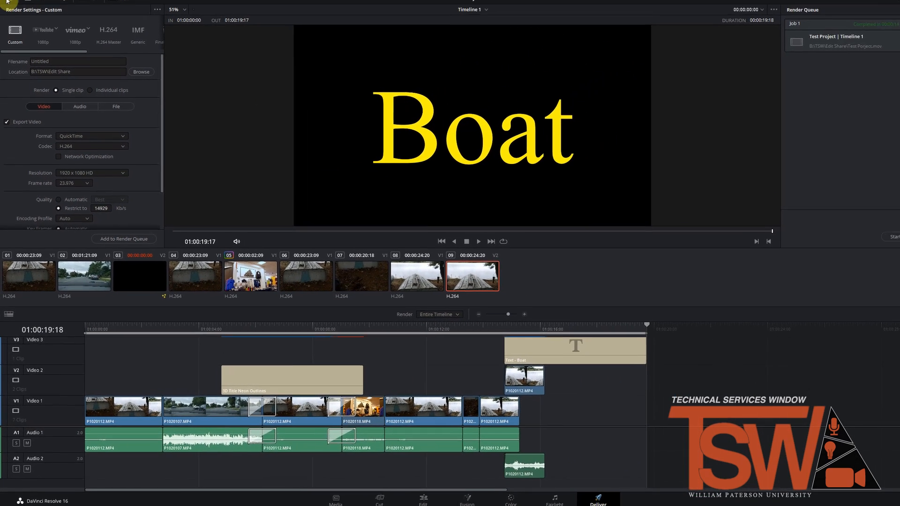
Step: Expand the render settings and choose the YouTube 1080p preset with the filename Test Project
{"action": "left_click", "coordinate": [7, 15]}
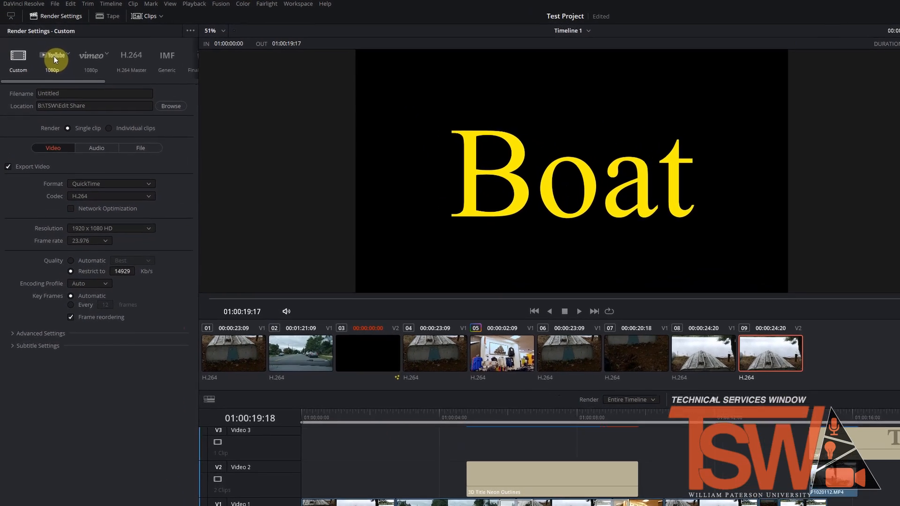
{"action": "left_click", "coordinate": [42, 46]}
{"action": "left_click", "coordinate": [80, 122]}
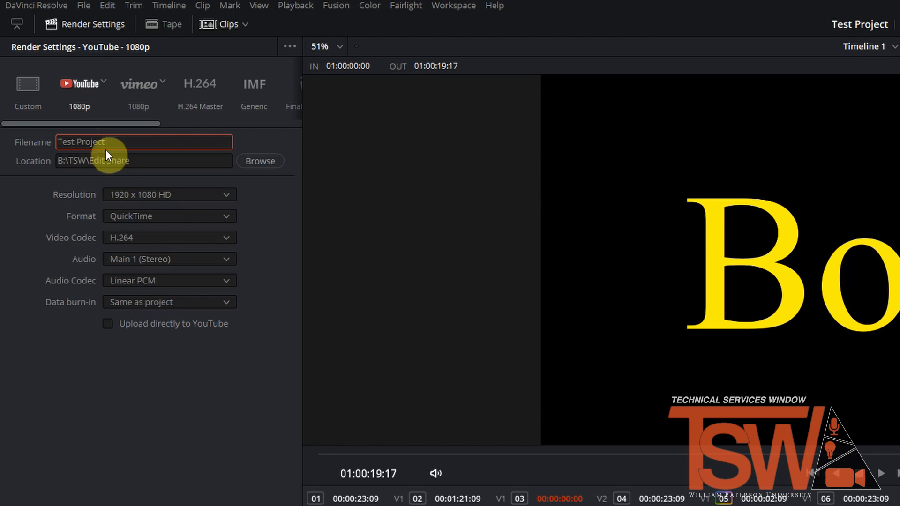
Step: Switch the render settings to the Custom preset and restrict the video quality to 15148 Kb/s
{"action": "left_click", "coordinate": [32, 100]}
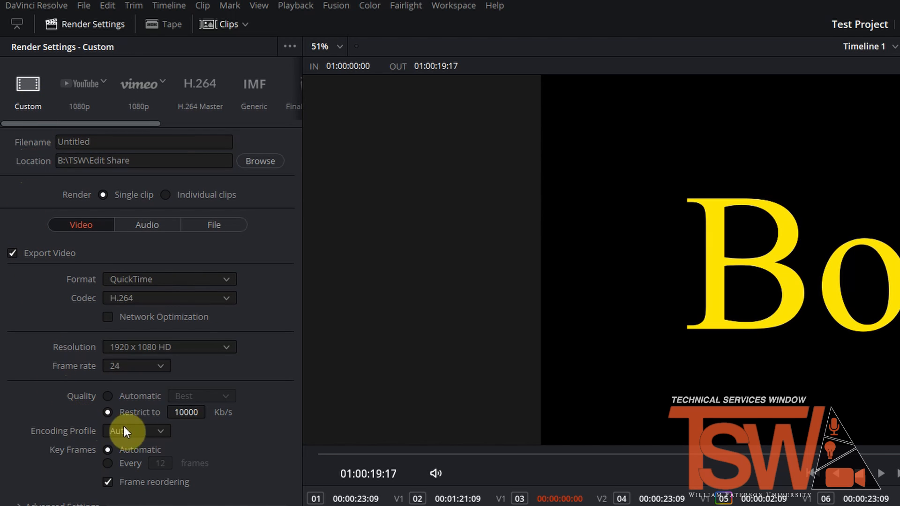
{"action": "left_click_drag", "start_coordinate": [183, 414], "coordinate": [899, 368]}
{"action": "left_click_drag", "start_coordinate": [899, 367], "coordinate": [899, 368]}
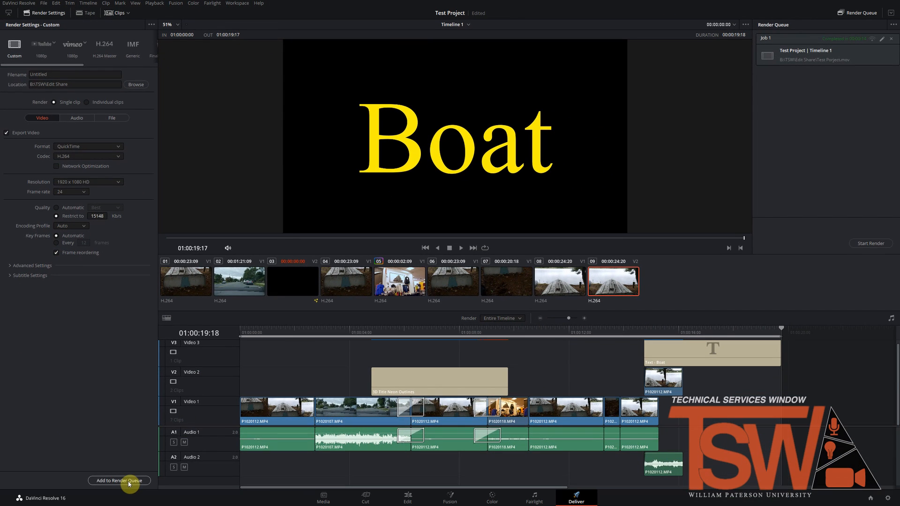
Step: Add the Timeline 1 export to the render queue and start rendering it
{"action": "left_click", "coordinate": [128, 482]}
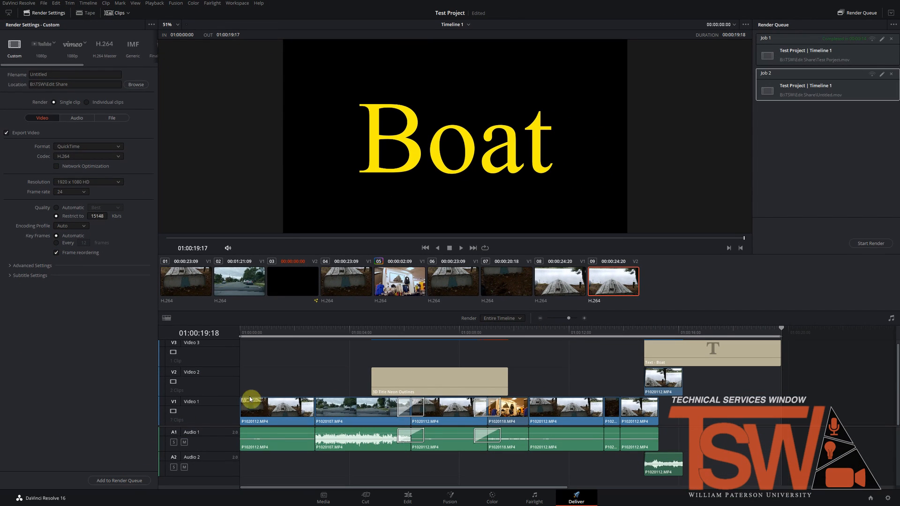
{"action": "left_click", "coordinate": [873, 244]}
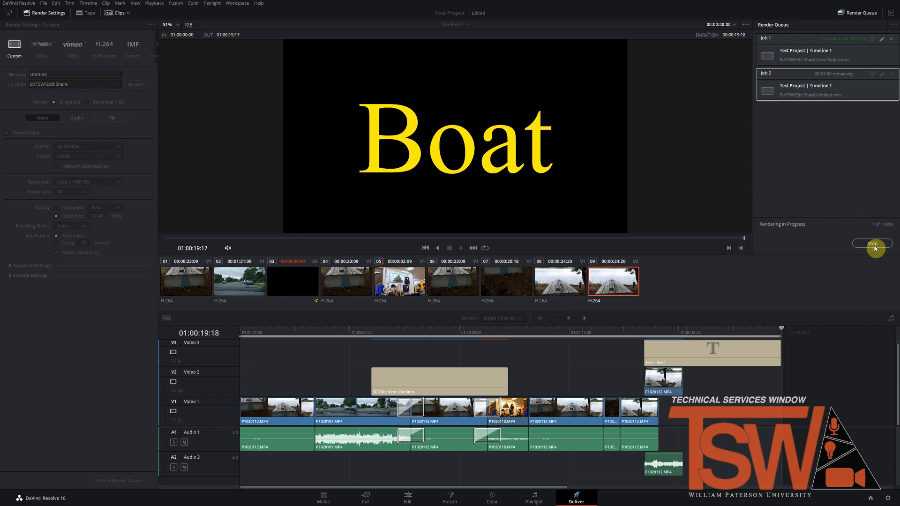